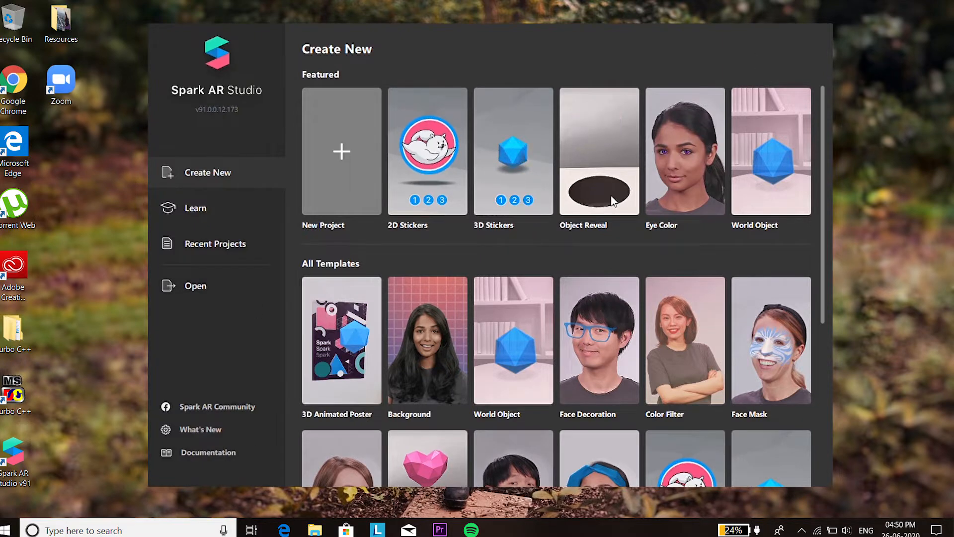
# - Start a new blank project, enlarging the device preview and playing its simulation video
pyautogui.scroll(-4, 773, 199)
pyautogui.scroll(-1, 772, 198)
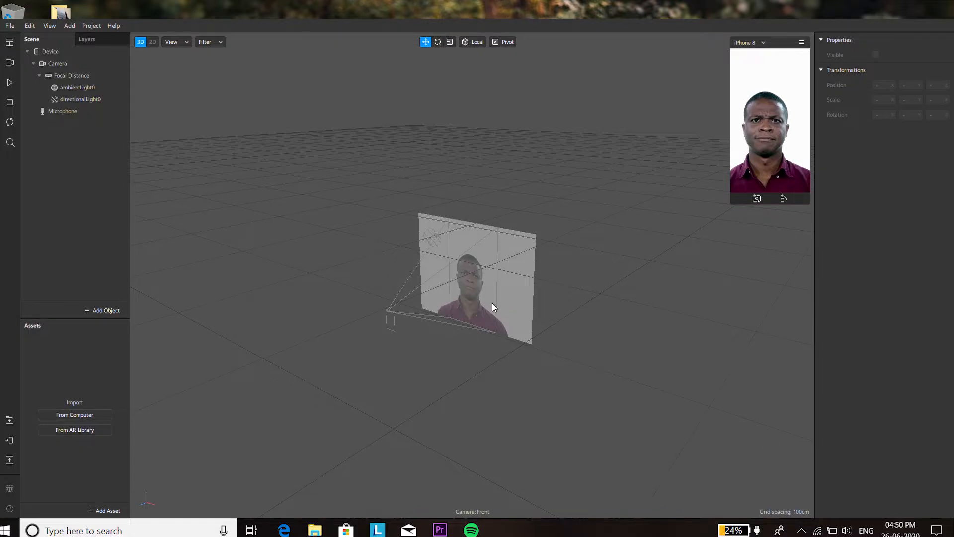
pyautogui.moveTo(747, 192); pyautogui.dragTo(678, 299)
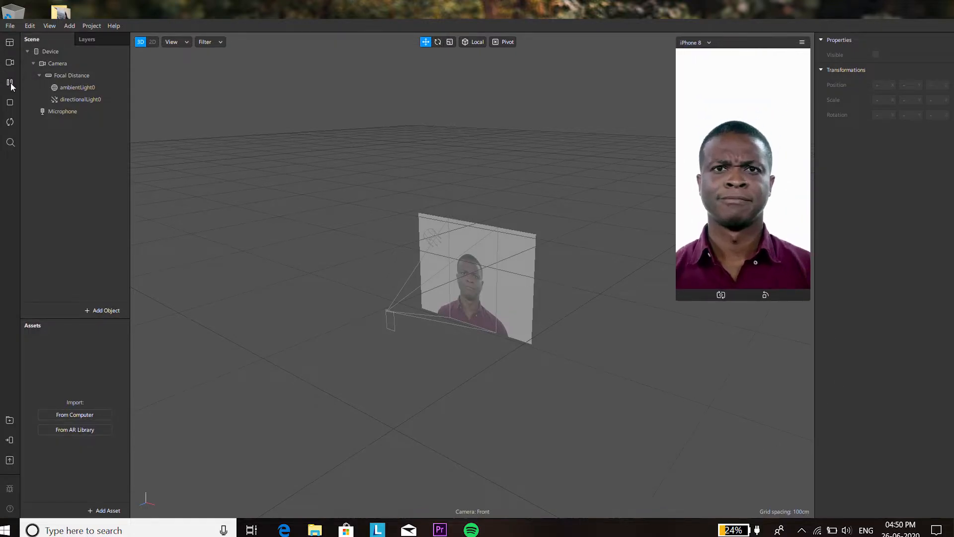
pyautogui.click(10, 83)
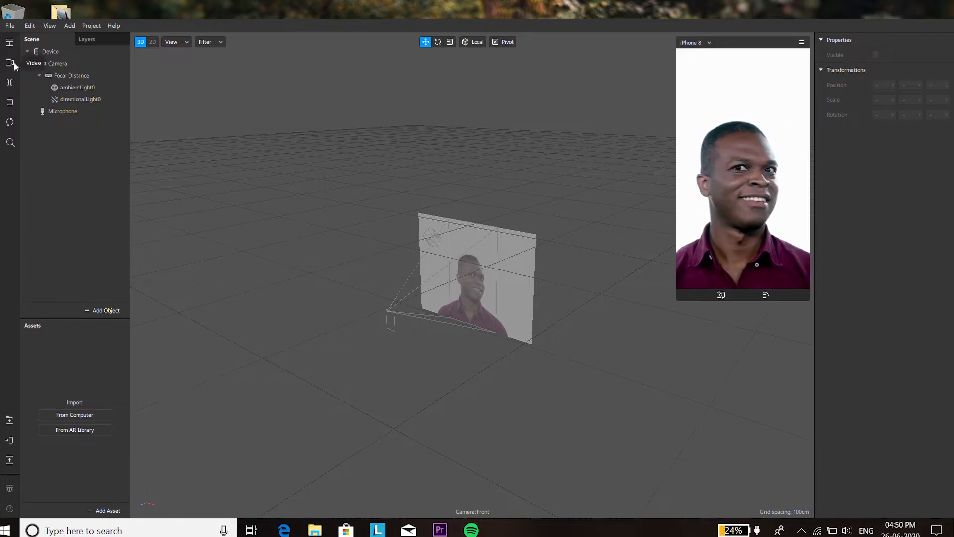
# - Preview the real-time simulation videos, the empty scene and the integrated camera, finishing on the first sample video
pyautogui.click(10, 62)
pyautogui.click(66, 119)
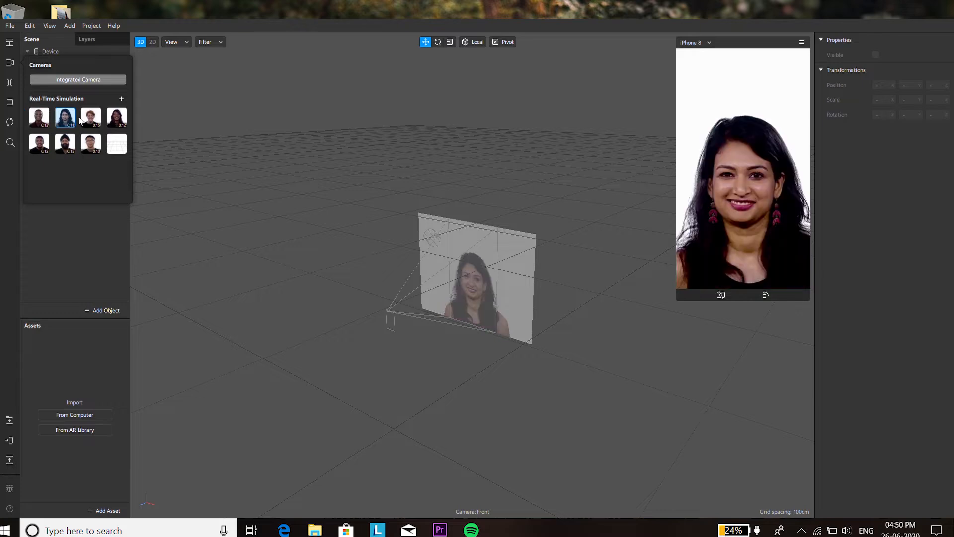
pyautogui.click(91, 118)
pyautogui.click(118, 120)
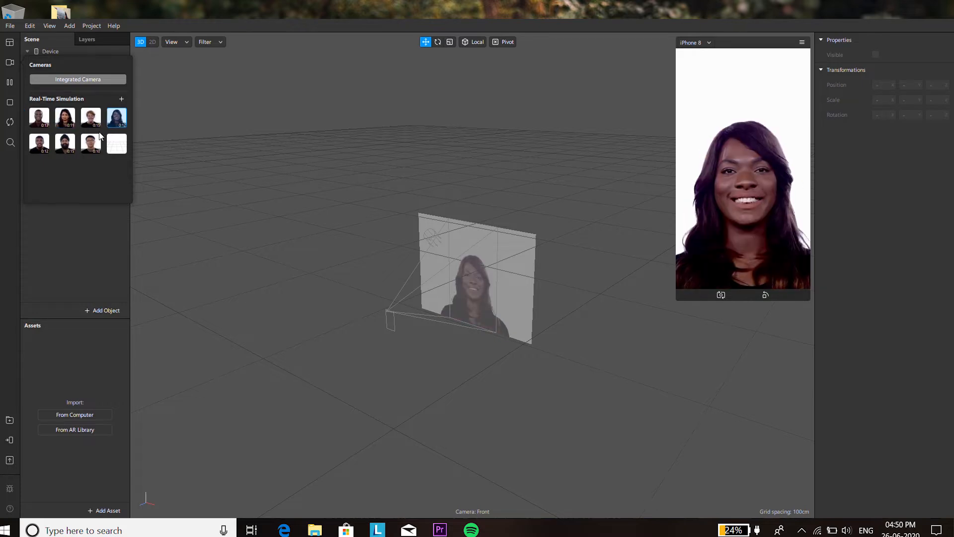
pyautogui.click(39, 144)
pyautogui.click(64, 145)
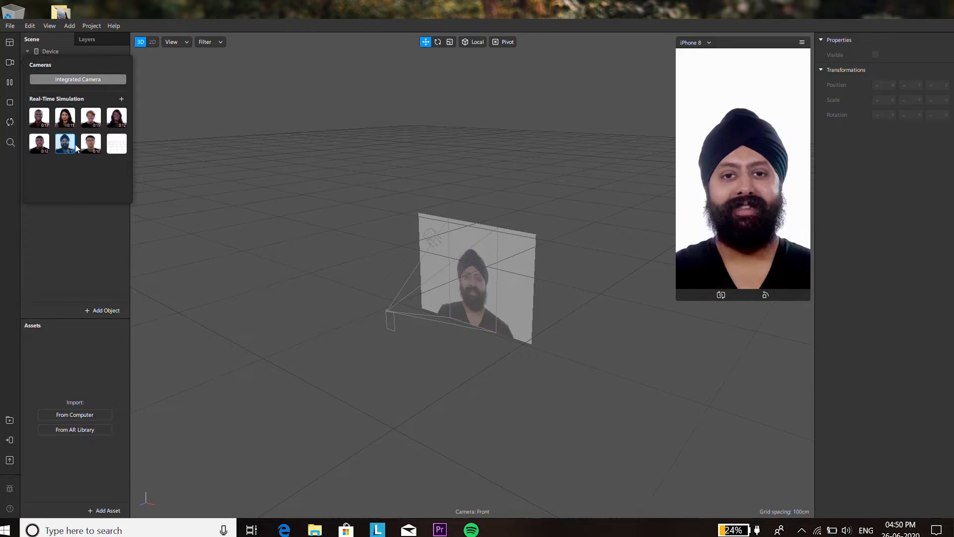
pyautogui.click(91, 144)
pyautogui.click(114, 146)
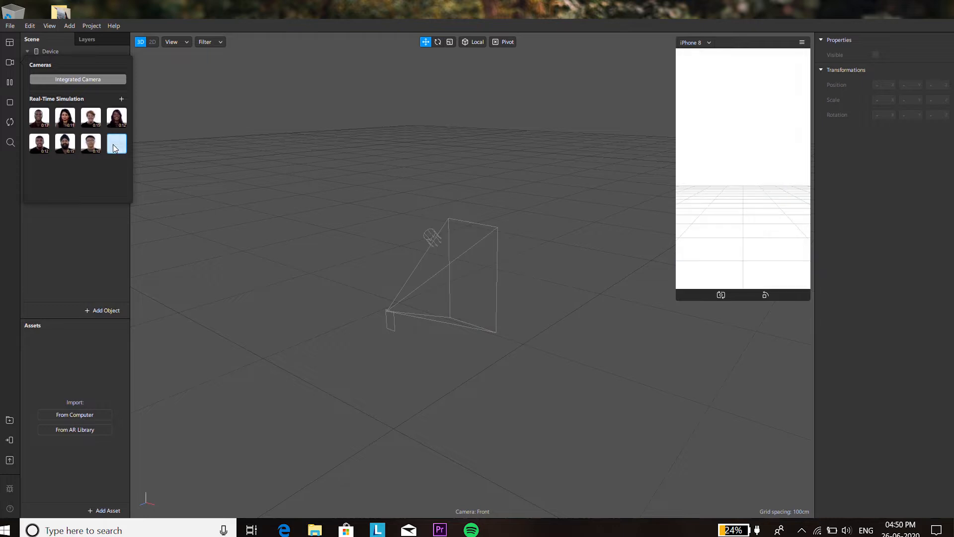
pyautogui.click(42, 121)
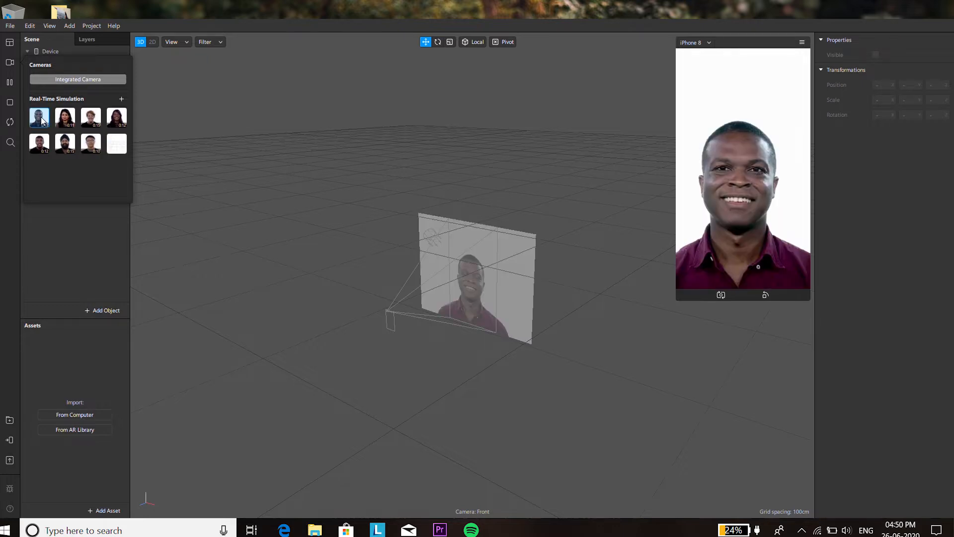
pyautogui.click(61, 80)
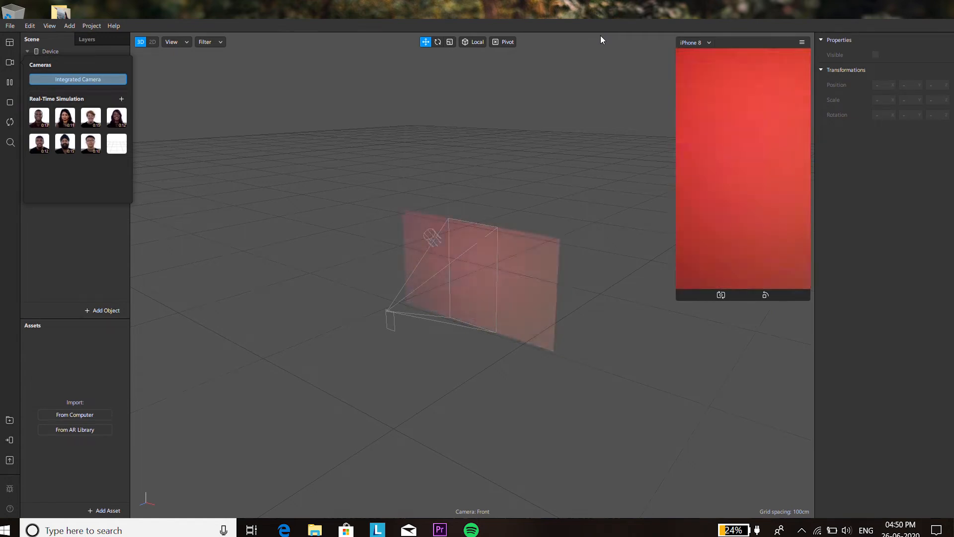
pyautogui.click(42, 117)
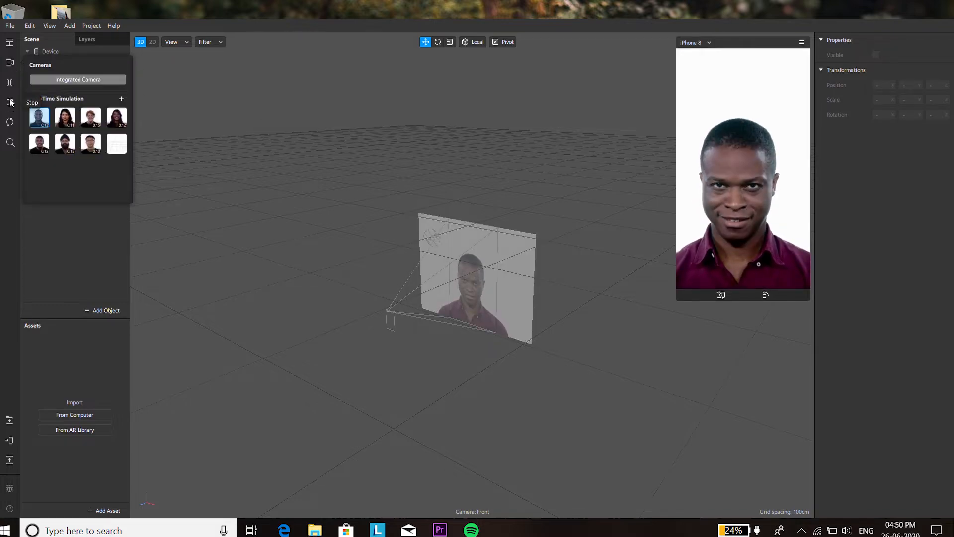
# - Add an animation sequence asset named compliments
pyautogui.click(104, 510)
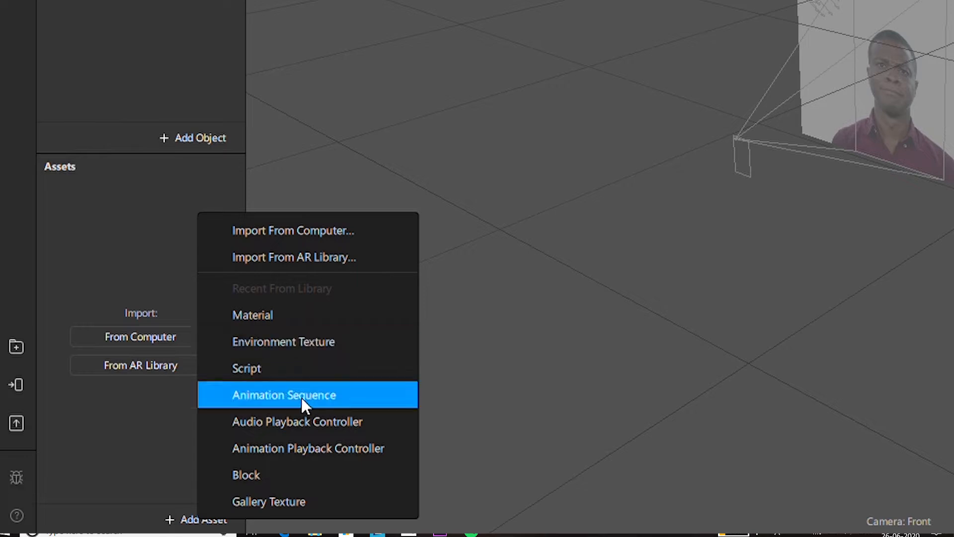
pyautogui.click(302, 398)
pyautogui.write('d')
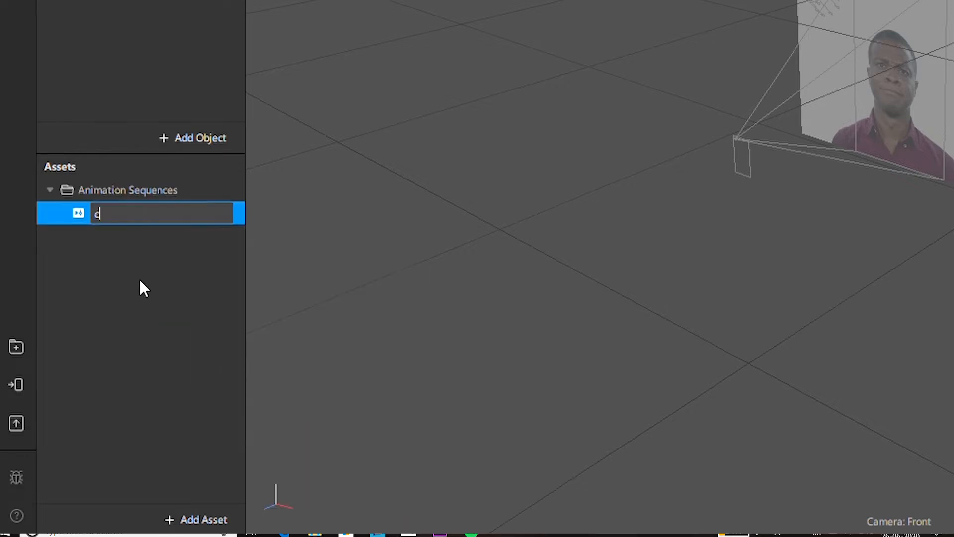
pyautogui.write('ompliments')
pyautogui.press('Return')
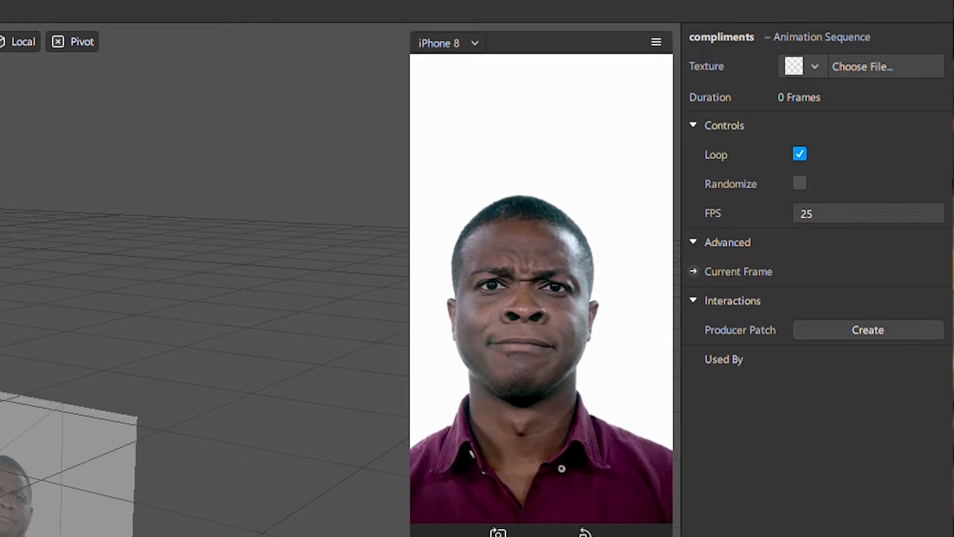
# - Assign the [1-8] image sequence as the animation's texture, with Randomize enabled and Loop disabled
pyautogui.click(800, 183)
pyautogui.click(863, 66)
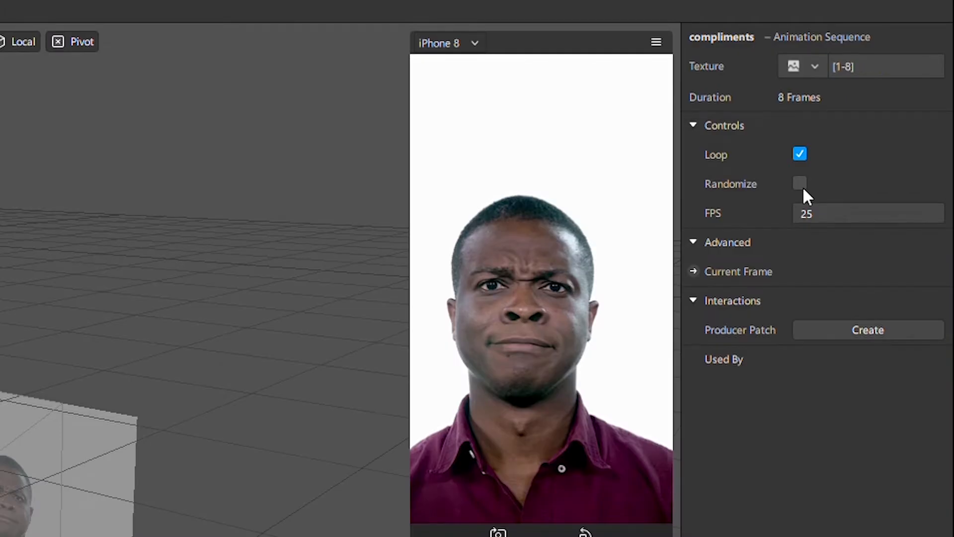
pyautogui.click(800, 154)
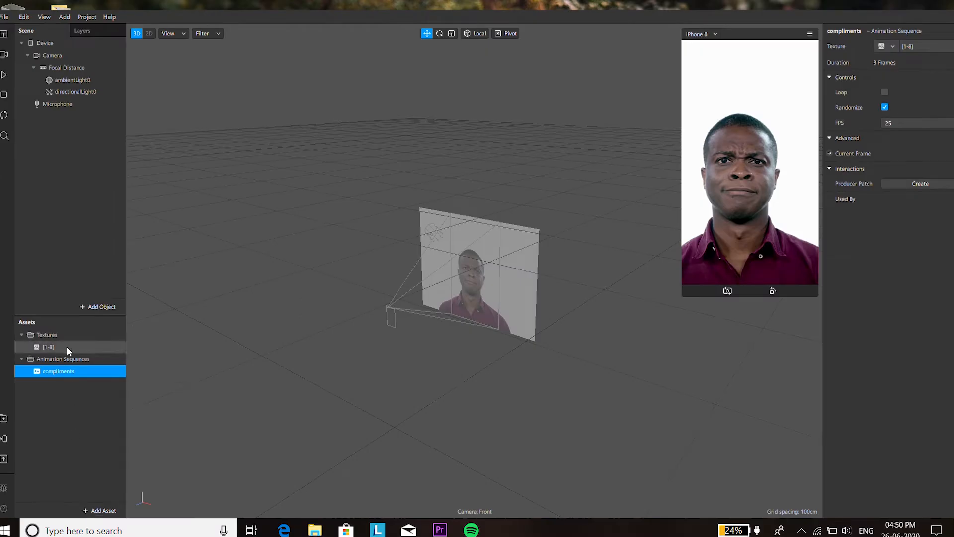
# - Add a new material asset and name it cover
pyautogui.click(68, 351)
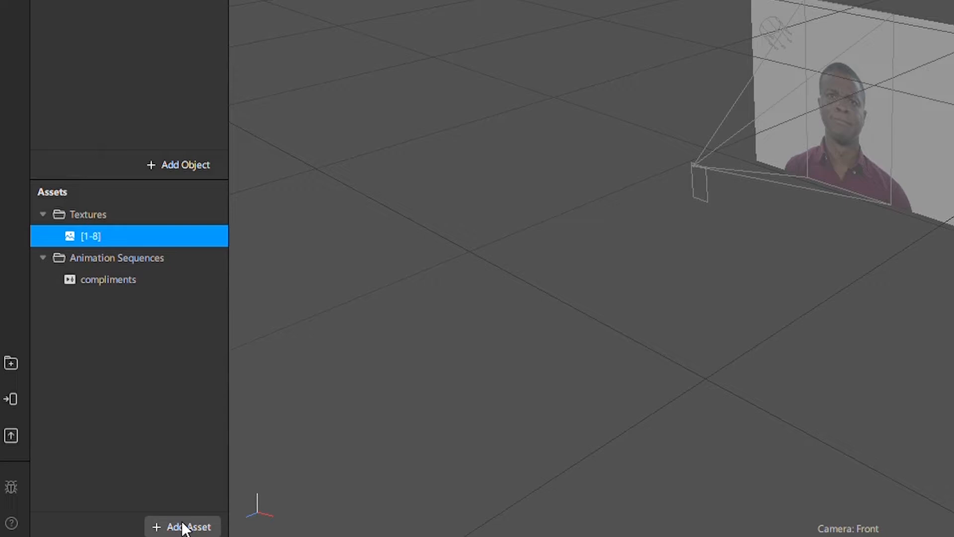
pyautogui.click(185, 527)
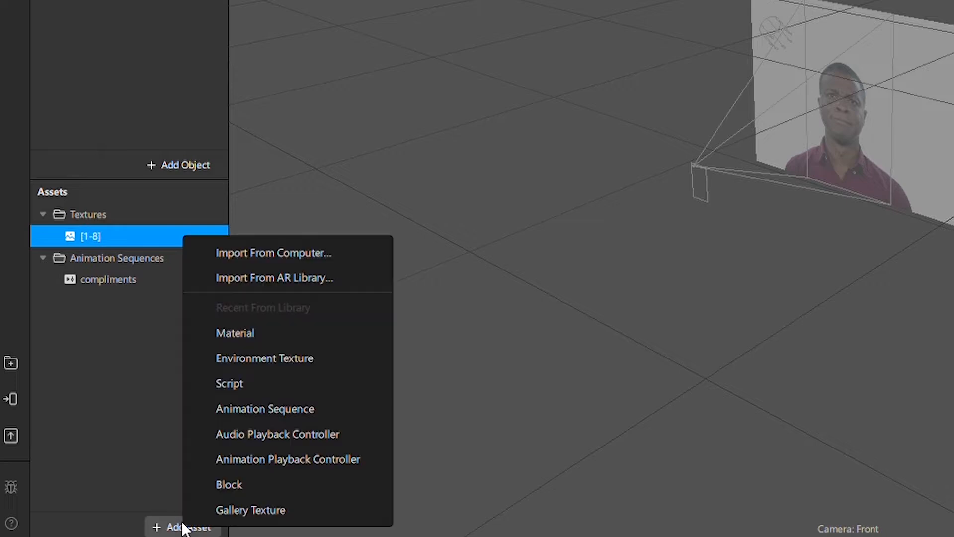
pyautogui.click(297, 330)
pyautogui.write('cover')
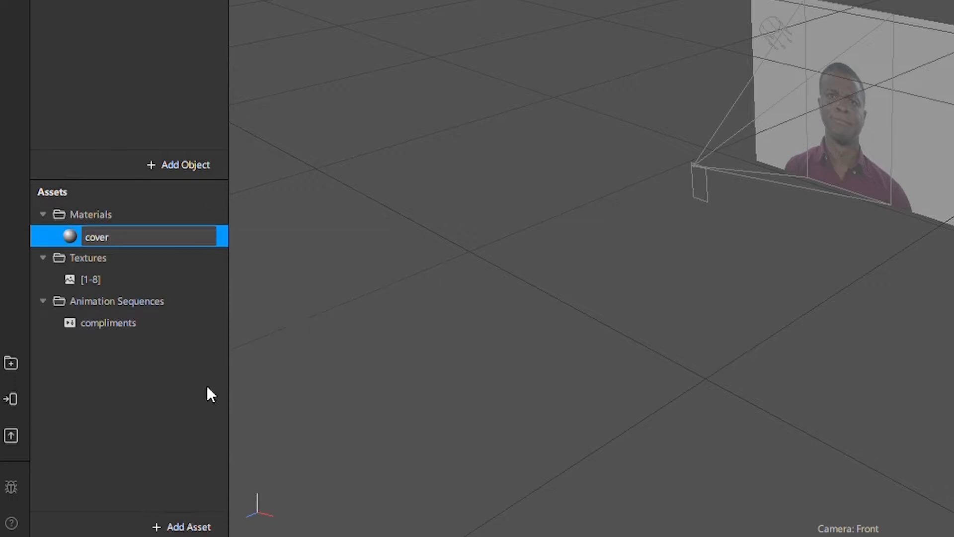
pyautogui.press('Return')
# - Set the cover material's shader type to Flat and its texture to the CJQV5118(1) image
pyautogui.click(187, 237)
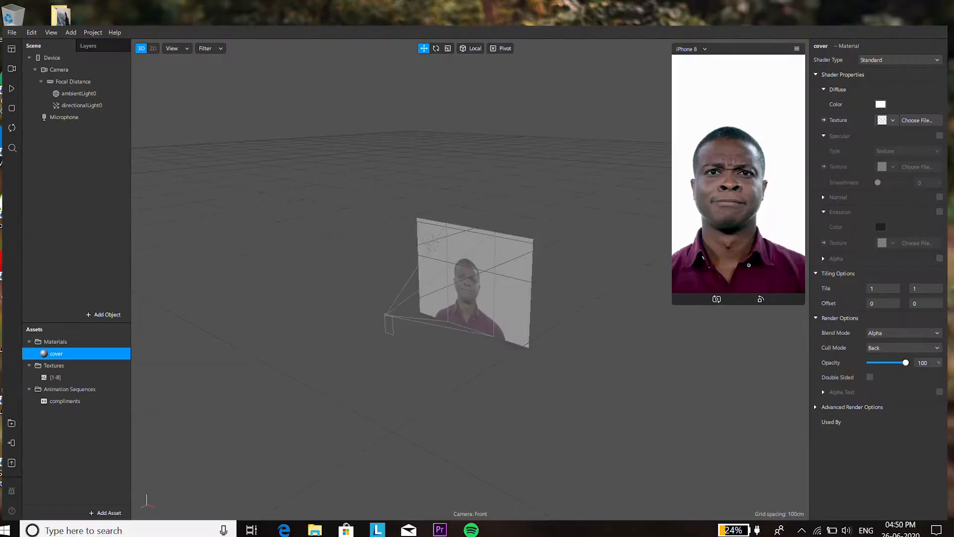
pyautogui.click(928, 59)
pyautogui.click(922, 61)
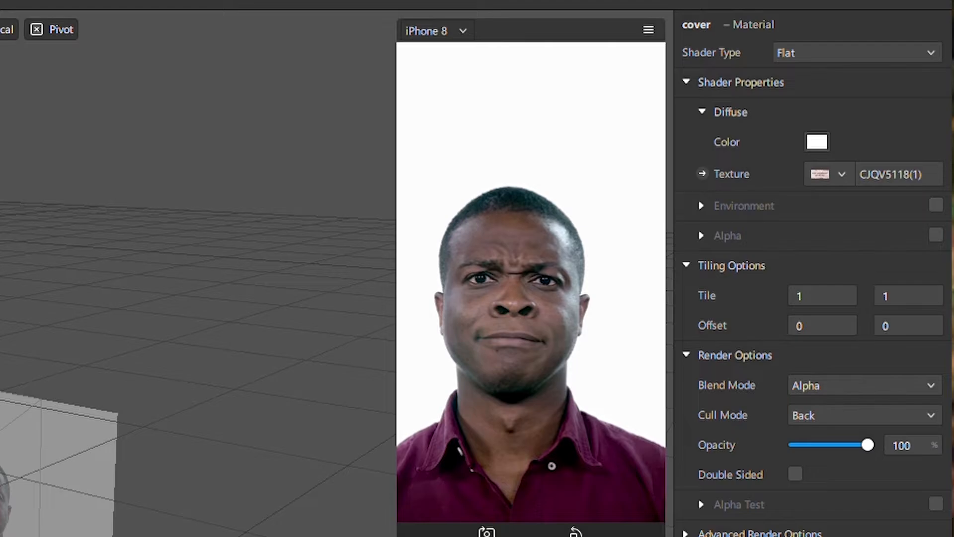
# - Add a second material asset and name it compliments
pyautogui.click(176, 527)
pyautogui.click(250, 328)
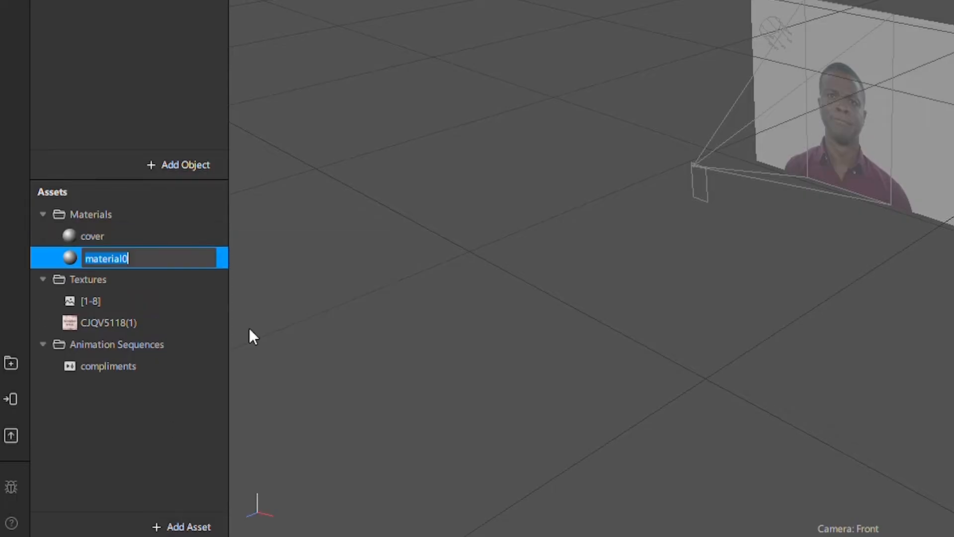
pyautogui.write('complie')
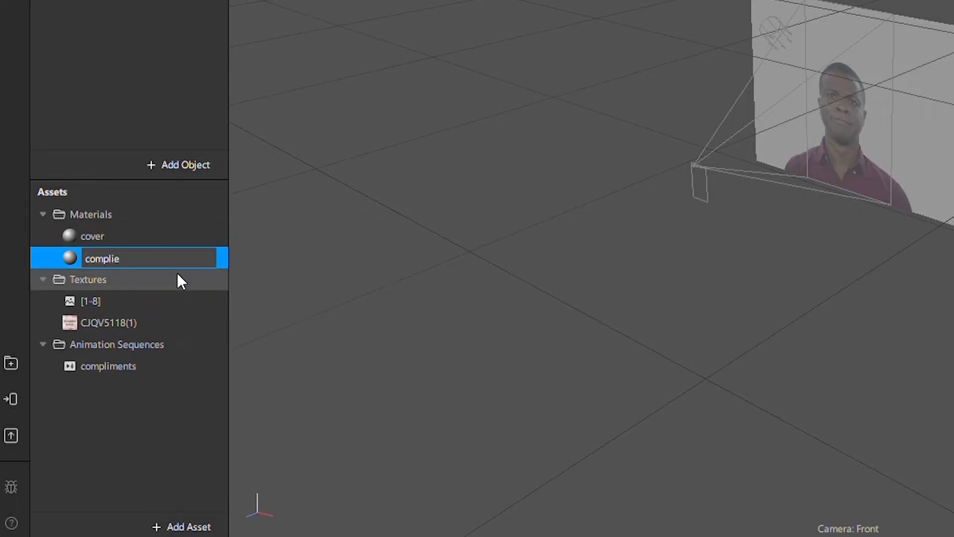
pyautogui.press('BackSpace')
pyautogui.write('ments')
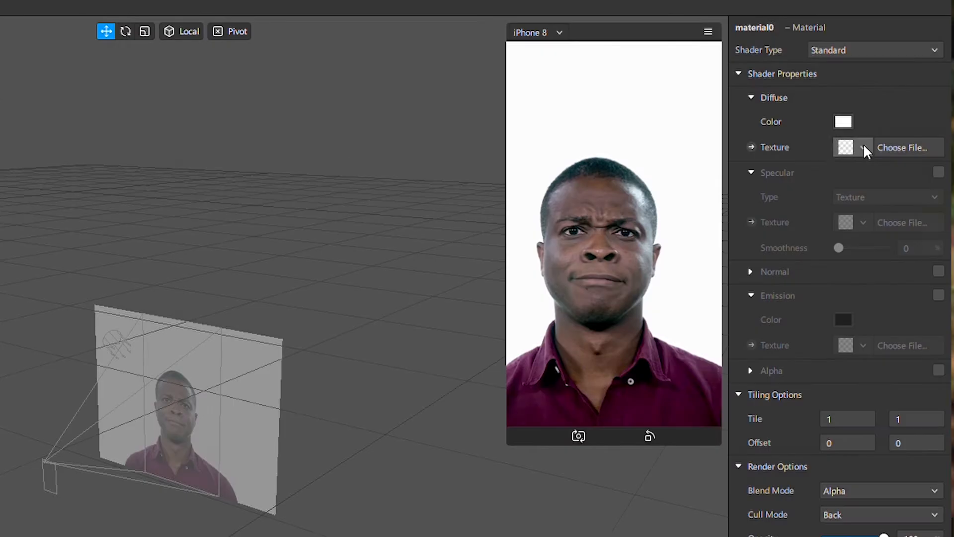
# - Use the compliments animation sequence as the compliments material's texture and set its shader type to Flat
pyautogui.click(863, 145)
pyautogui.click(863, 174)
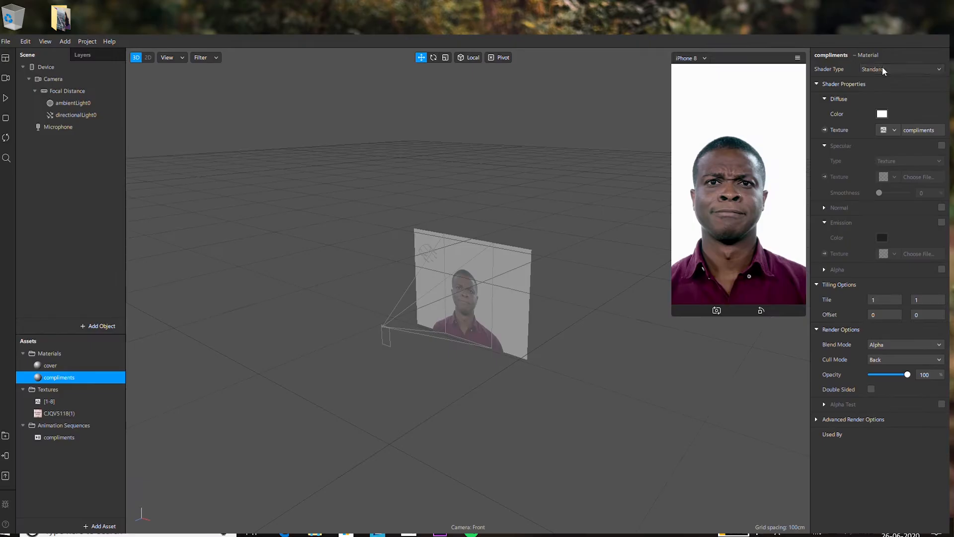
pyautogui.click(845, 50)
pyautogui.click(883, 71)
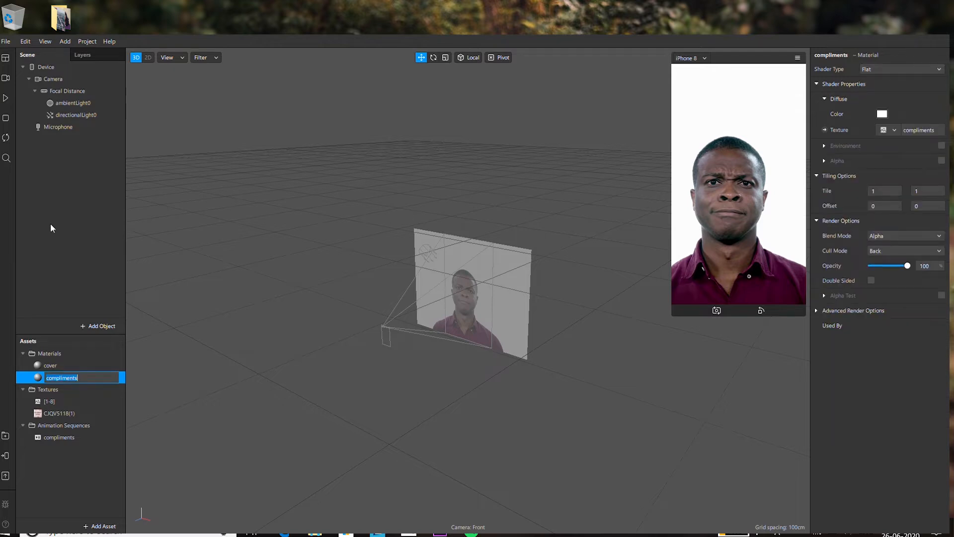
pyautogui.press('Return')
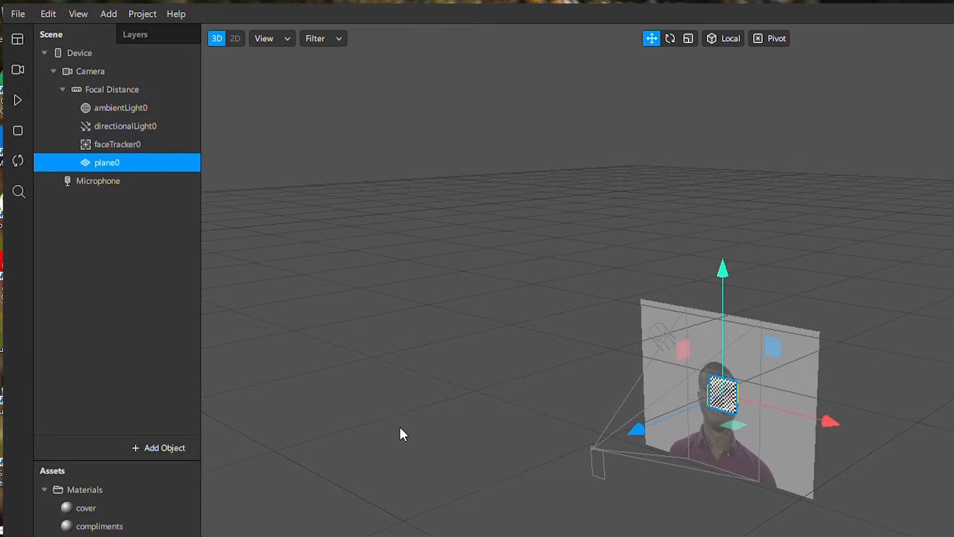
# - Rename plane0 as cover and nest it under faceTracker0
pyautogui.doubleClick(128, 166)
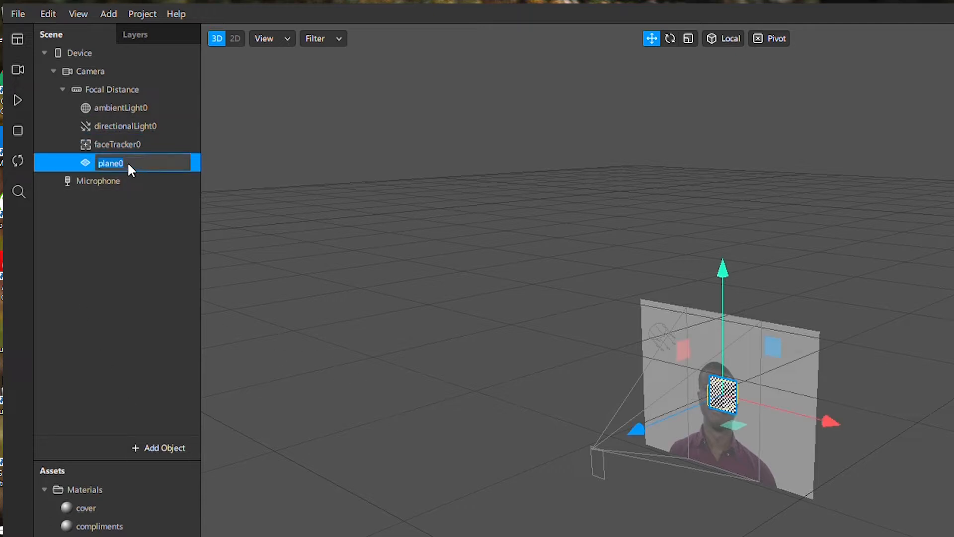
pyautogui.write('cover')
pyautogui.press('Return')
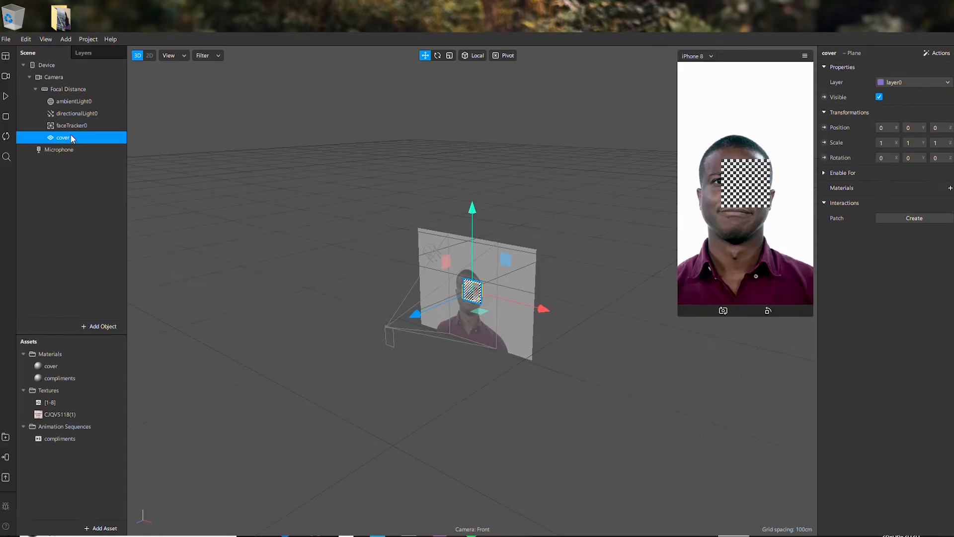
pyautogui.moveTo(72, 138); pyautogui.dragTo(70, 126)
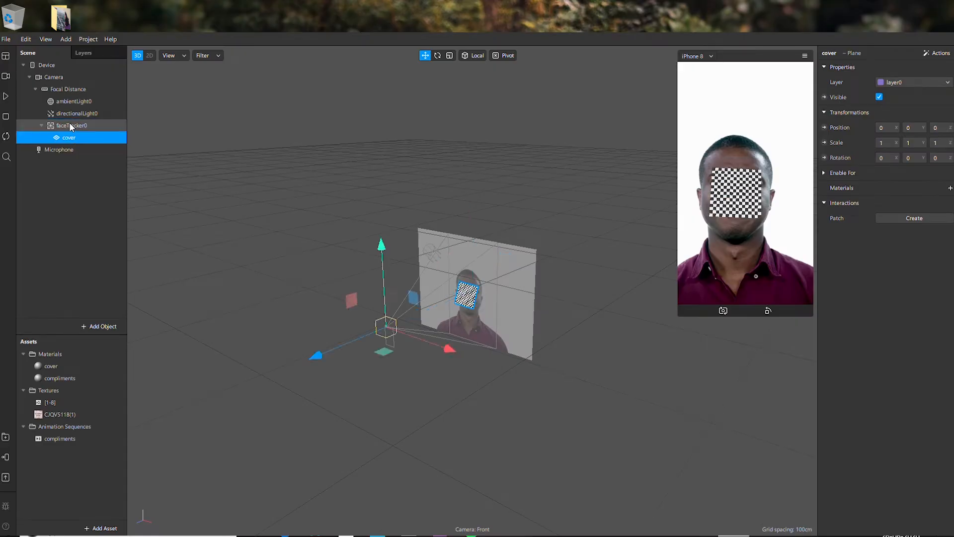
# - Move the cover plane up above the forehead to about 0.127 in Y and widen it to an X scale of about 1.919
pyautogui.moveTo(467, 295); pyautogui.dragTo(474, 269)
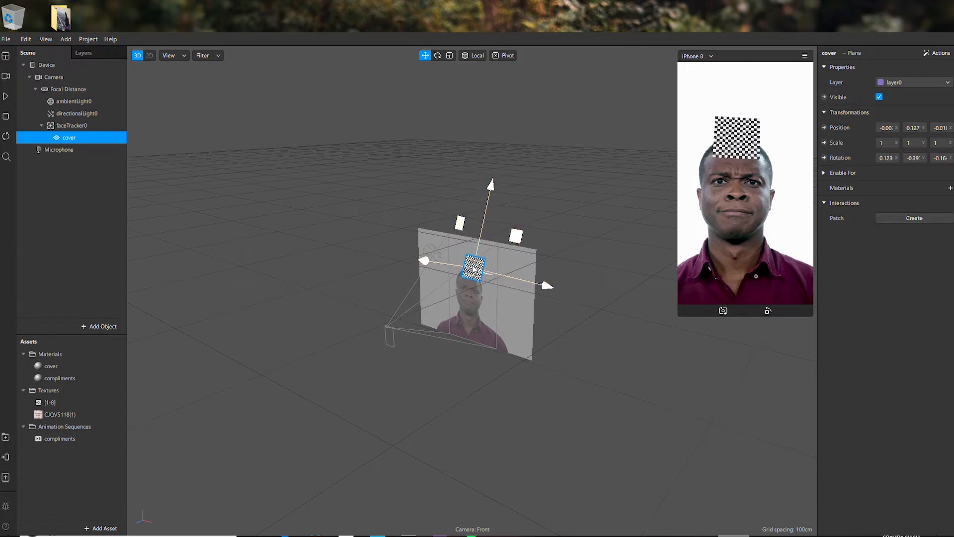
pyautogui.click(450, 55)
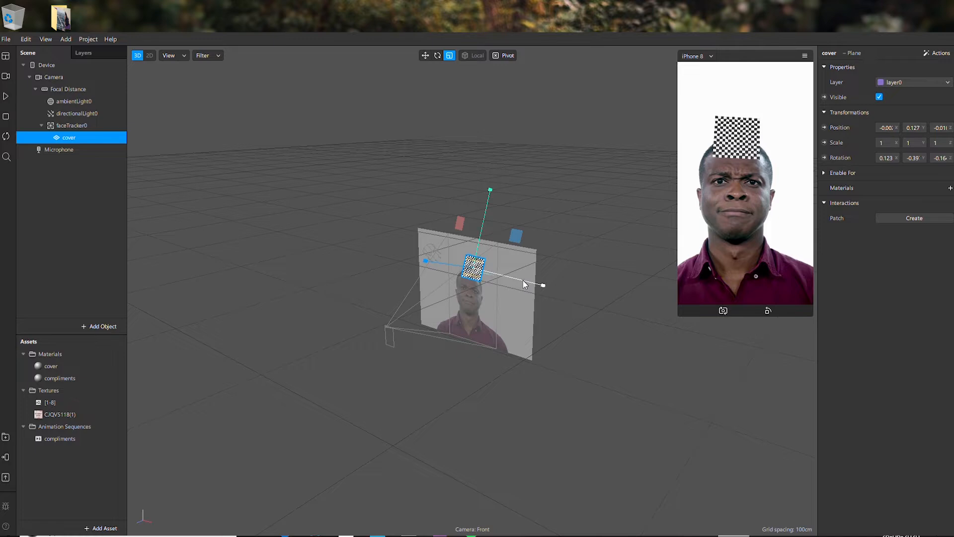
pyautogui.moveTo(544, 285); pyautogui.dragTo(575, 285)
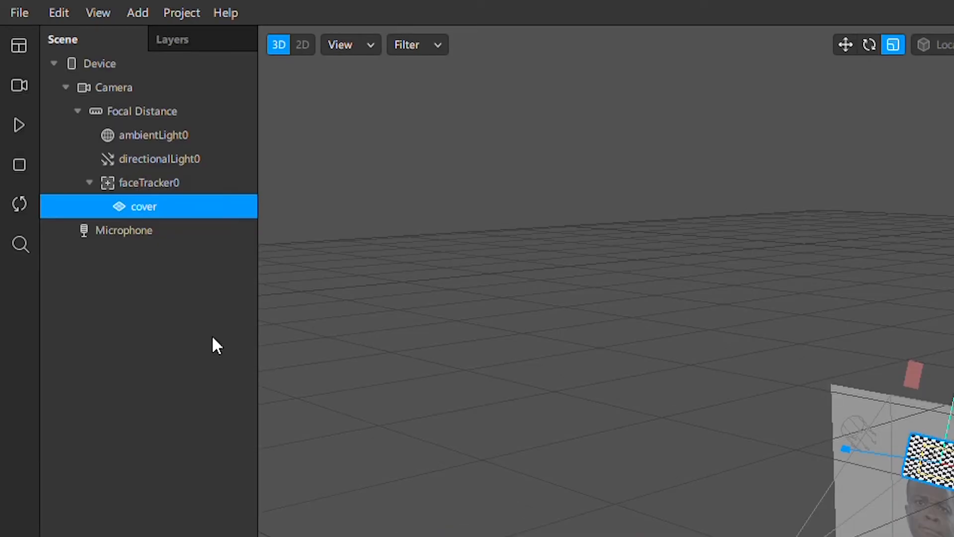
# - Duplicate the cover plane under the face tracker and rename the copy as compliments
pyautogui.hotkey('ctrl', 'd')
pyautogui.doubleClick(181, 234)
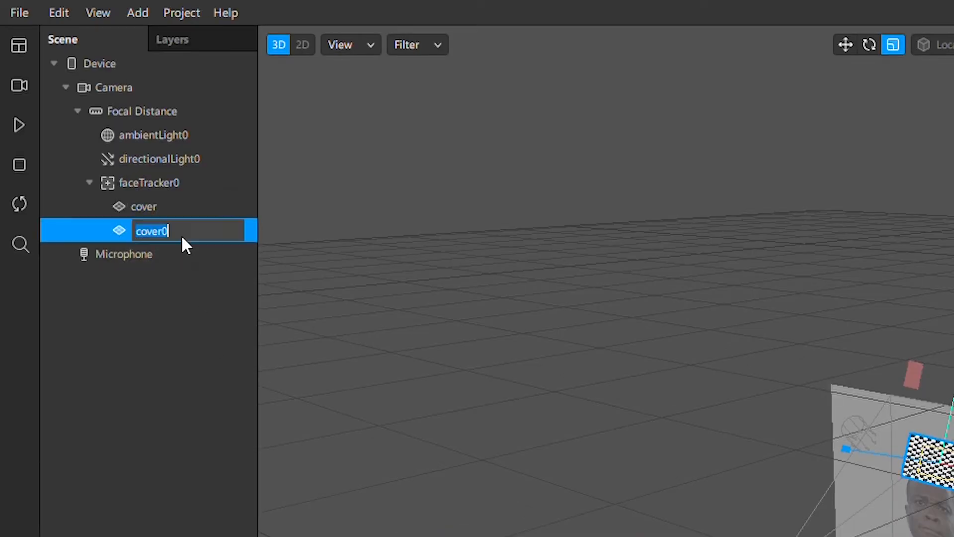
pyautogui.write('complime')
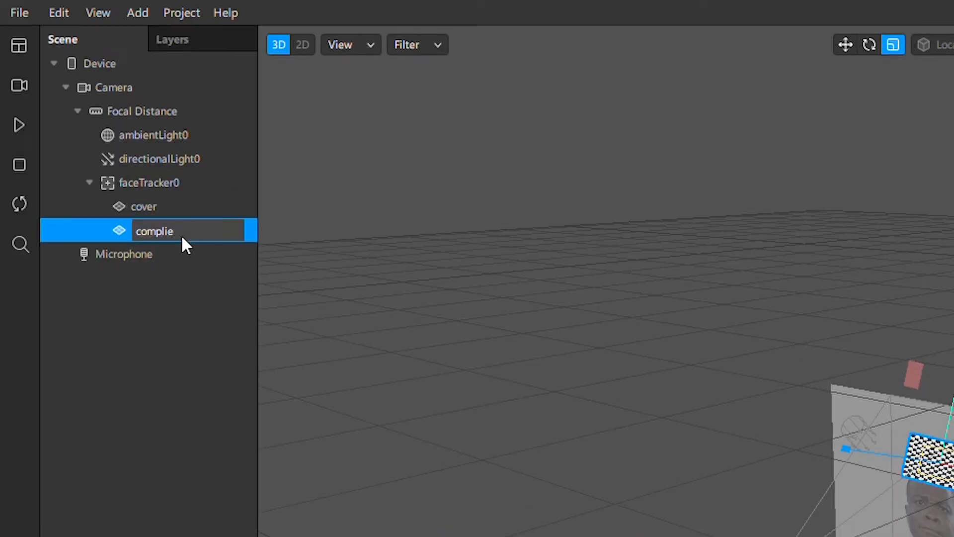
pyautogui.press('BackSpace')
pyautogui.write('ments')
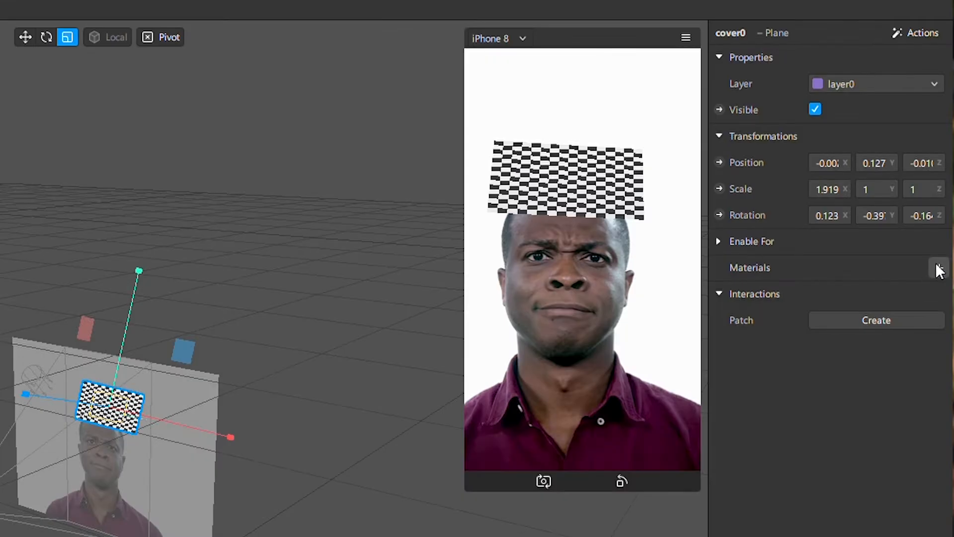
# - Assign the compliments material to the compliments plane and the cover material to the cover plane
pyautogui.click(939, 268)
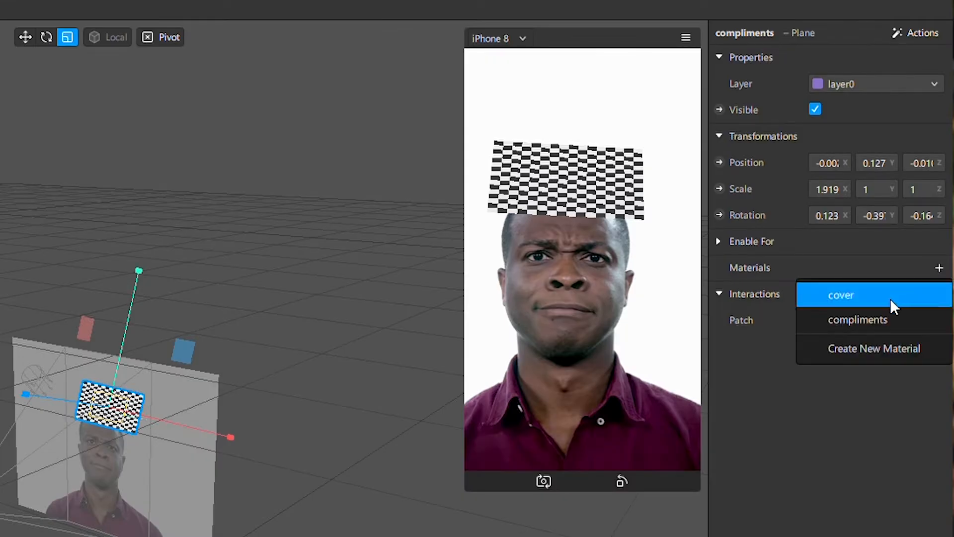
pyautogui.click(890, 314)
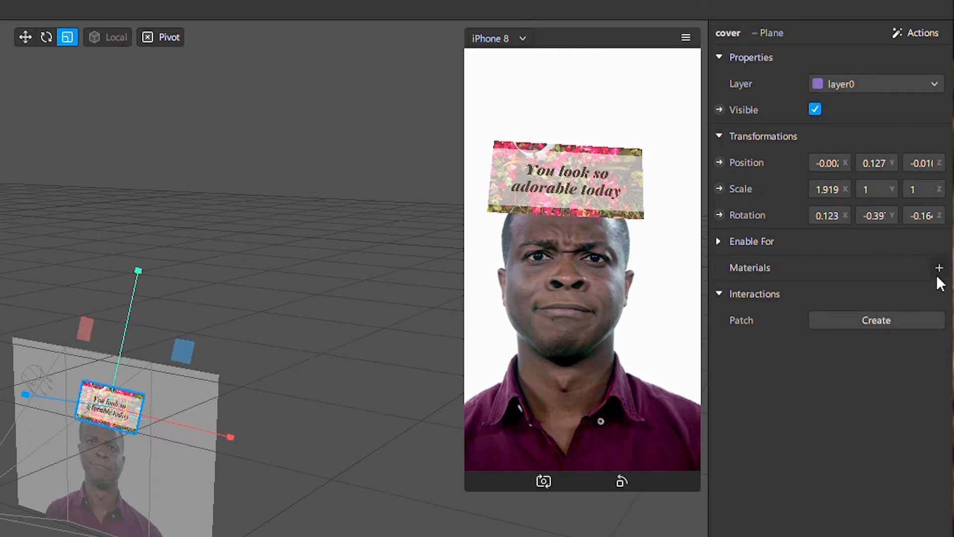
pyautogui.click(939, 268)
pyautogui.click(899, 294)
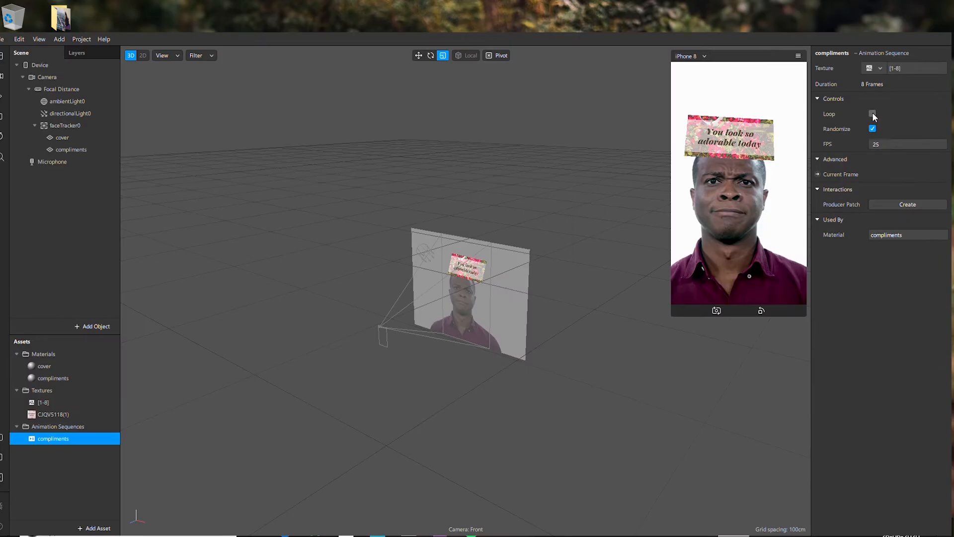
# - Turn on Loop for the compliments animation sequence, shrink the simulator slightly and toggle the face preview's playback
pyautogui.click(873, 114)
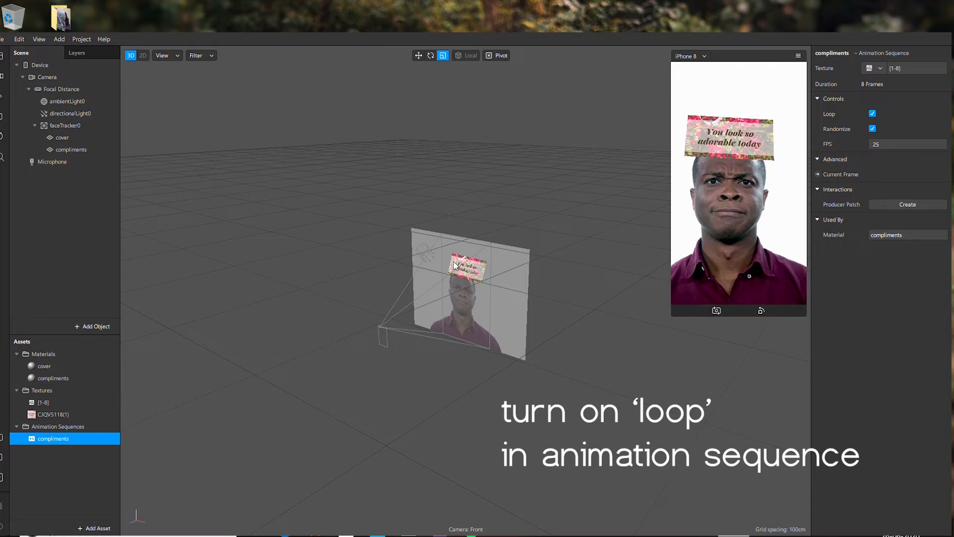
pyautogui.click(673, 317)
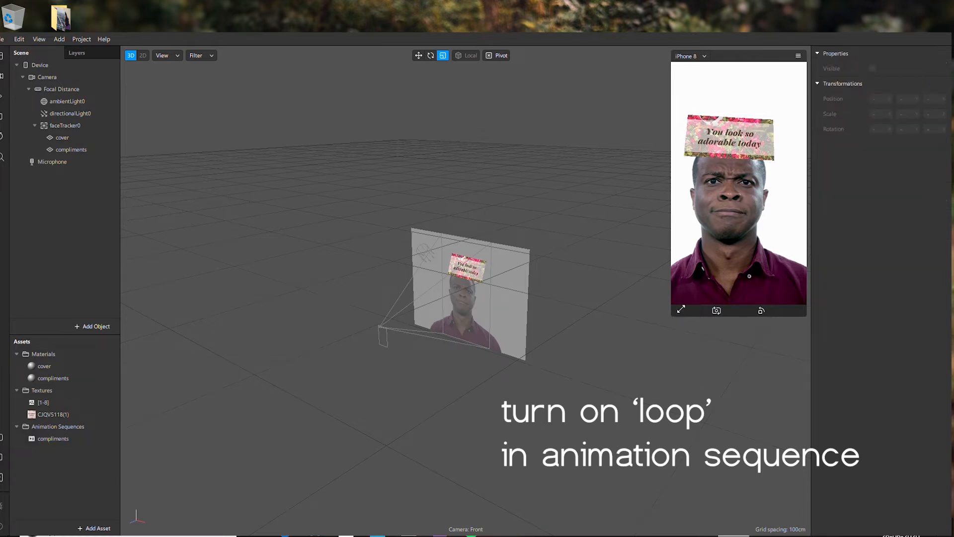
pyautogui.moveTo(682, 311); pyautogui.dragTo(694, 285)
pyautogui.click(2, 101)
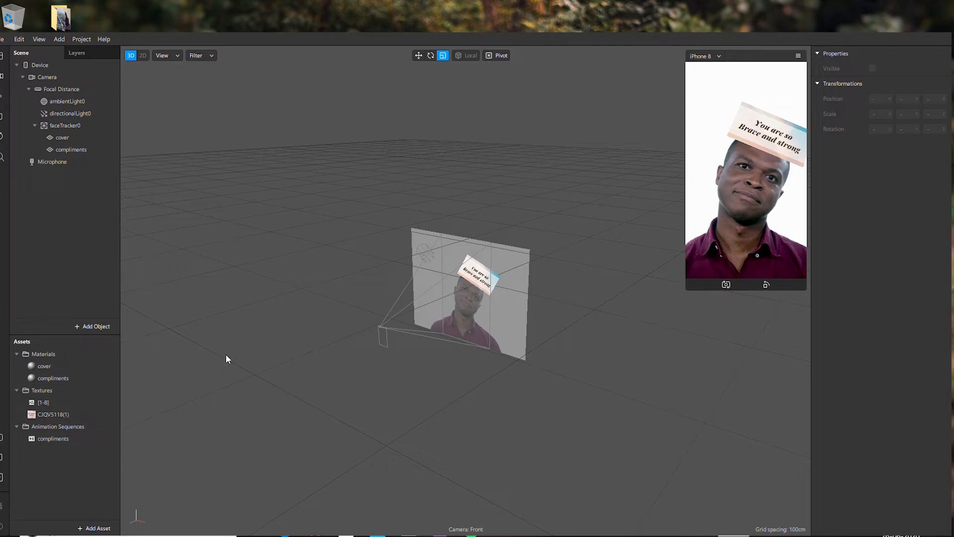
# - Show the Patch Editor, enlarge its area and shrink the simulator to make room
pyautogui.click(33, 39)
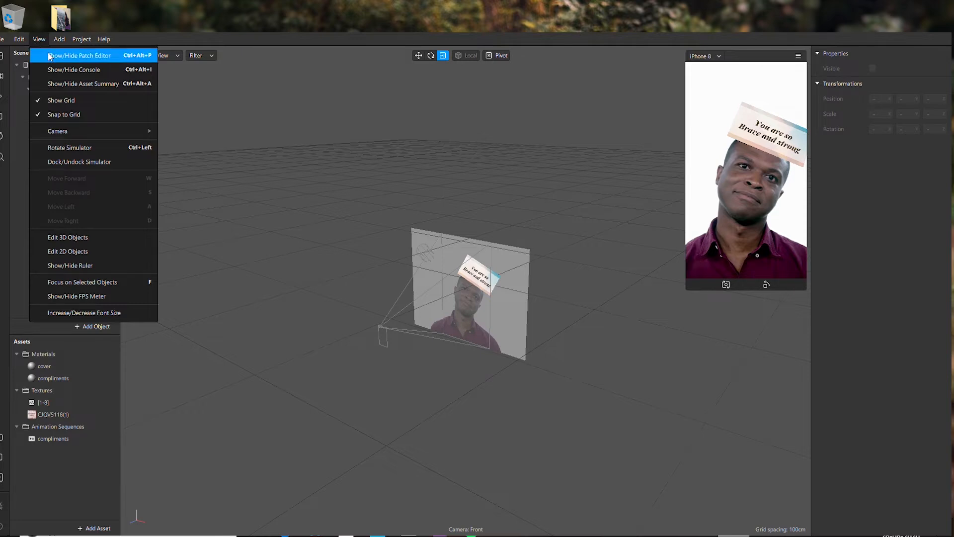
pyautogui.click(49, 55)
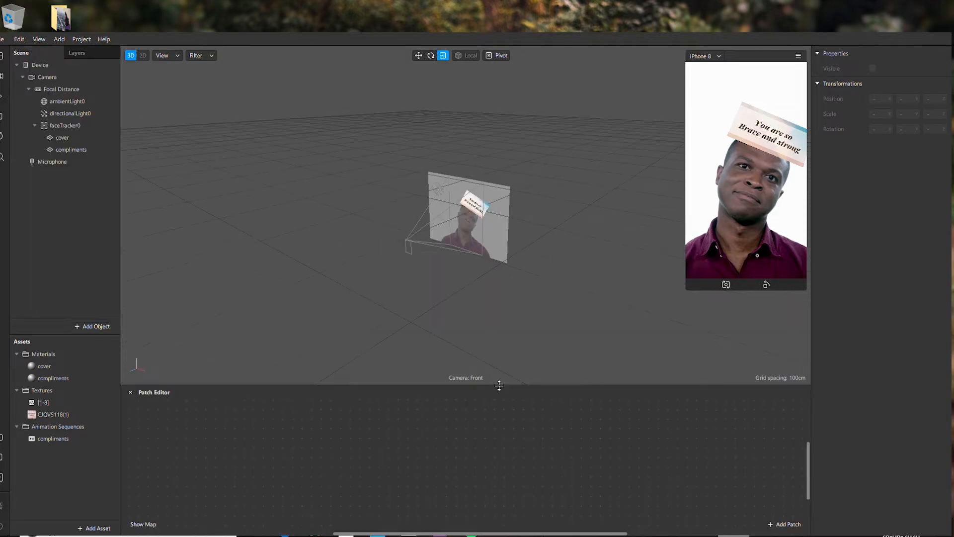
pyautogui.moveTo(499, 386); pyautogui.dragTo(492, 297)
pyautogui.moveTo(691, 290); pyautogui.dragTo(708, 220)
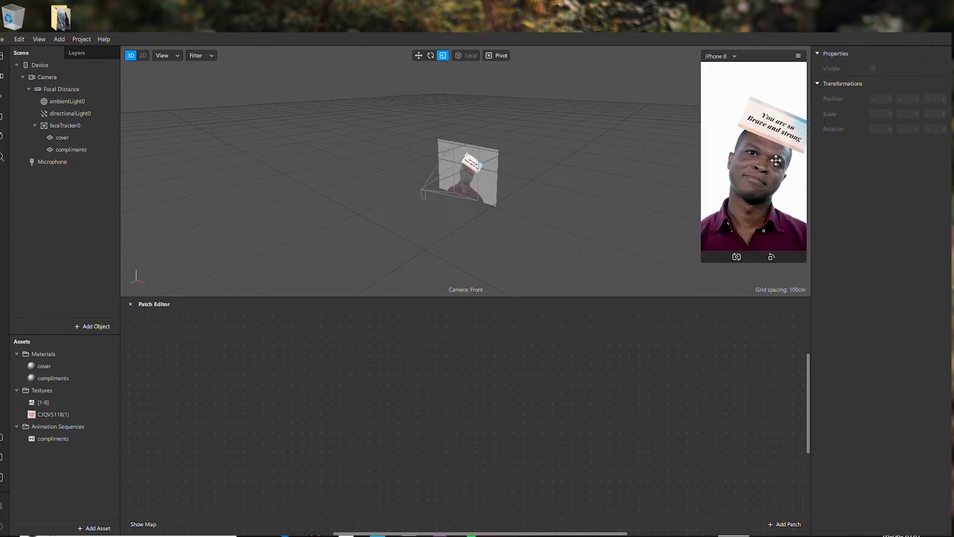
# - Add a Screen Tap patch and connect its Tap output to the Flip input of a new Switch patch
pyautogui.doubleClick(174, 354)
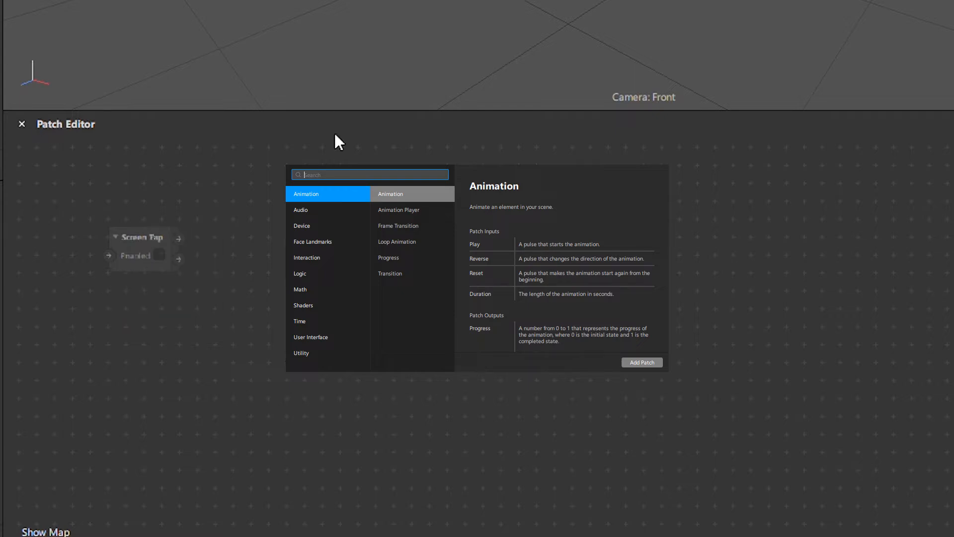
pyautogui.press('Return')
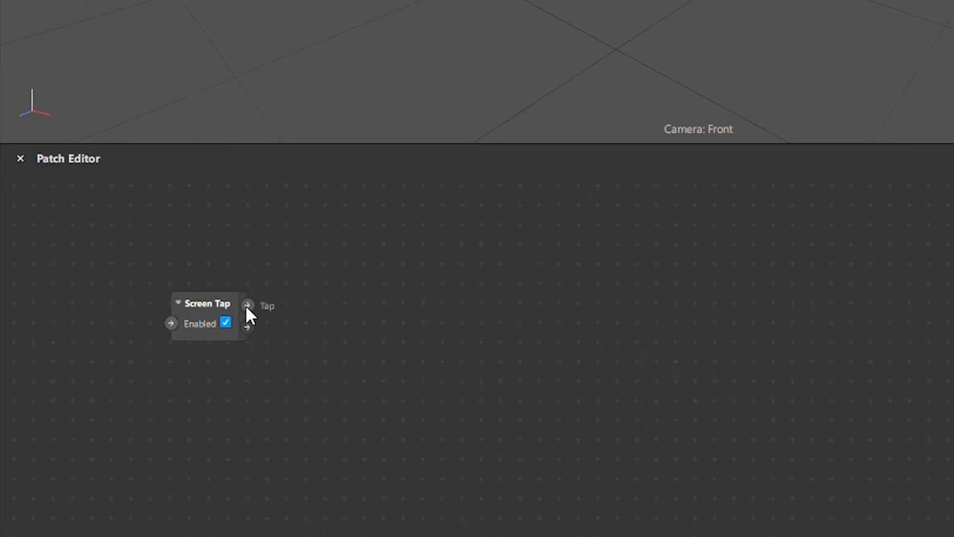
pyautogui.moveTo(247, 307); pyautogui.dragTo(322, 279)
pyautogui.moveTo(320, 278); pyautogui.dragTo(321, 277)
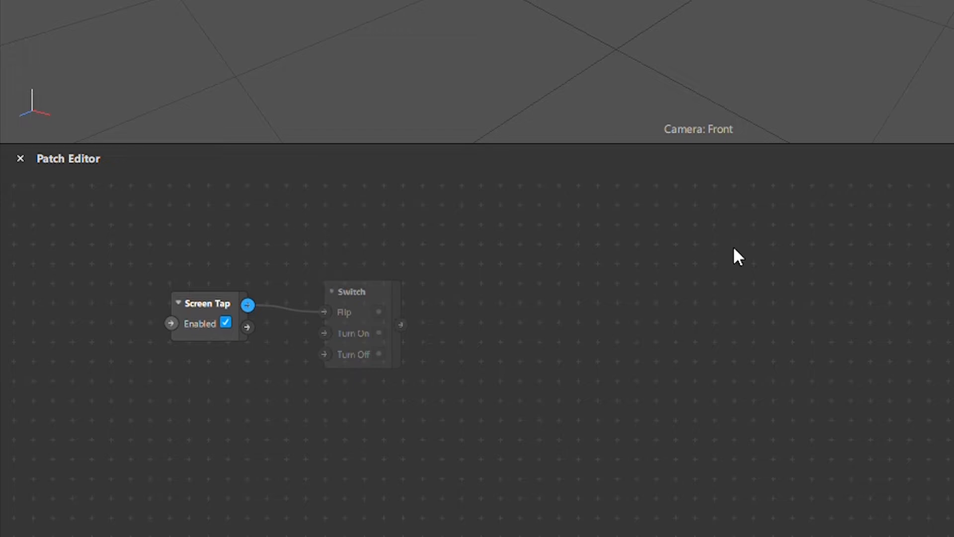
pyautogui.press('Return')
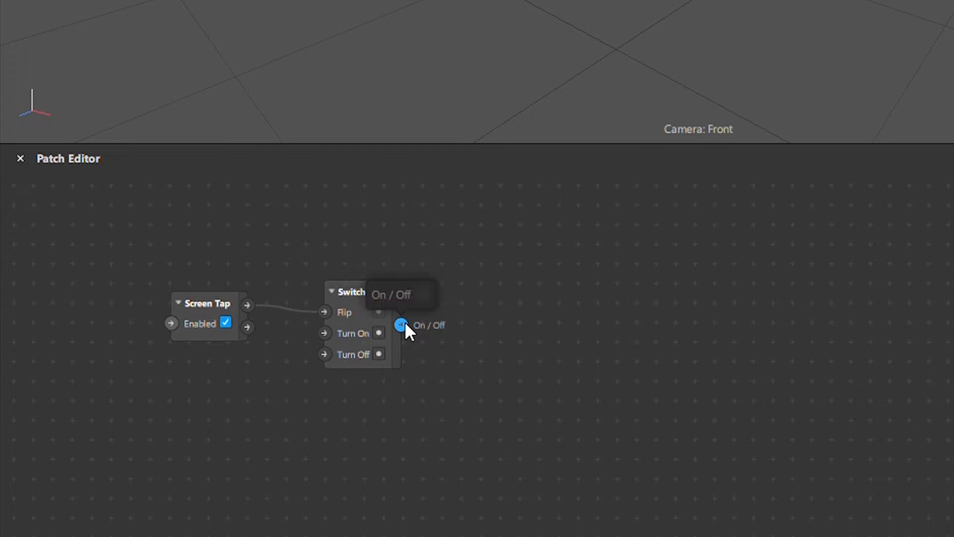
# - Add a Not patch fed by the Switch patch's On / Off output
pyautogui.moveTo(404, 324); pyautogui.dragTo(413, 321)
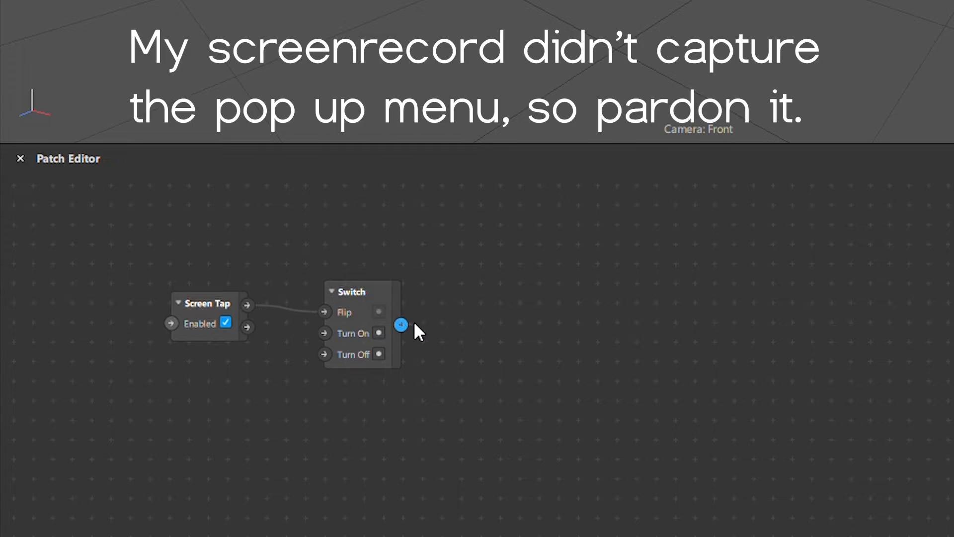
pyautogui.moveTo(468, 281); pyautogui.dragTo(468, 281)
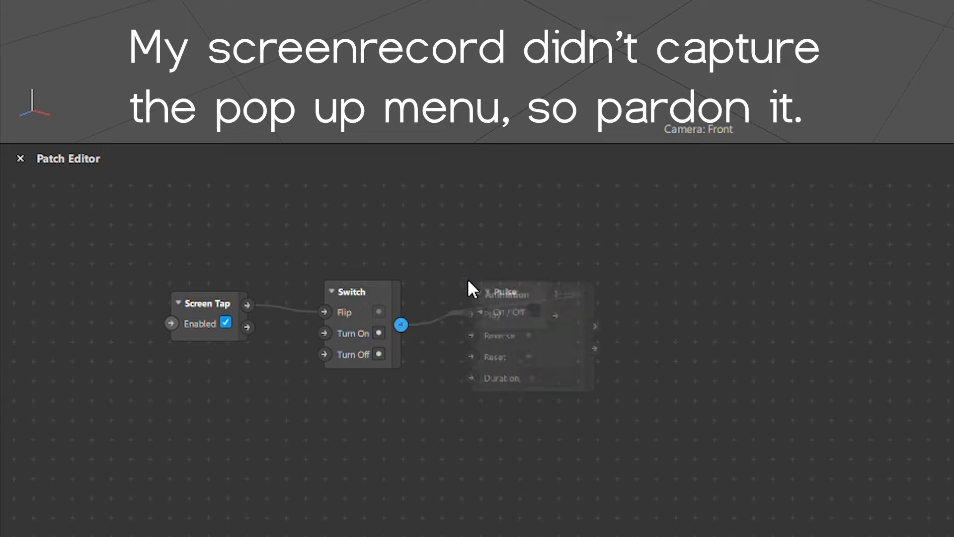
pyautogui.press('Down')
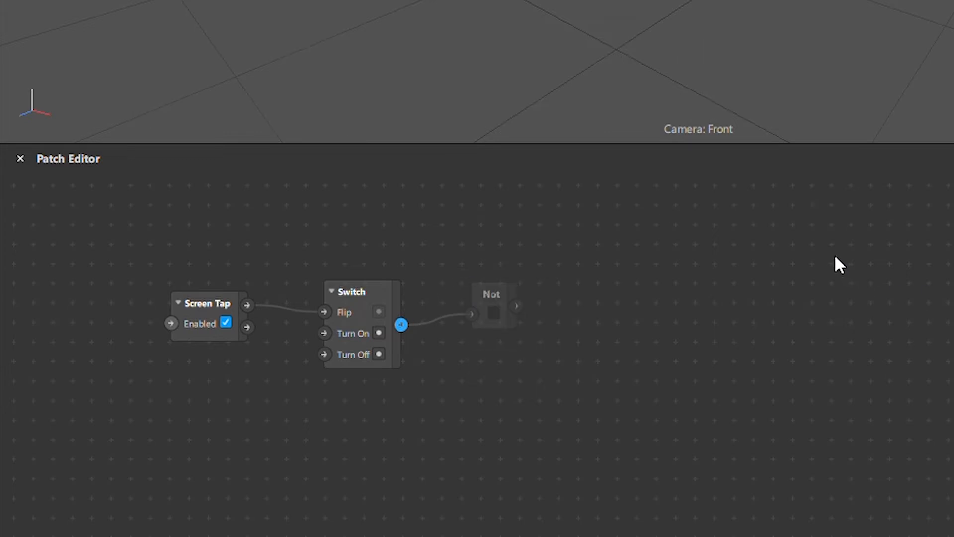
pyautogui.press('Return')
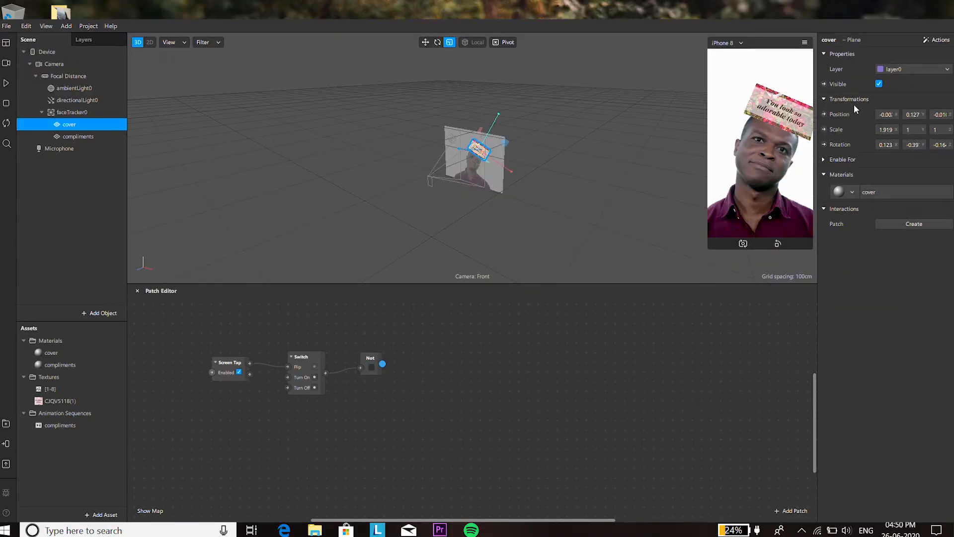
# - Create Visible patches for the cover and compliments planes and arrange them near the Not patch
pyautogui.click(825, 84)
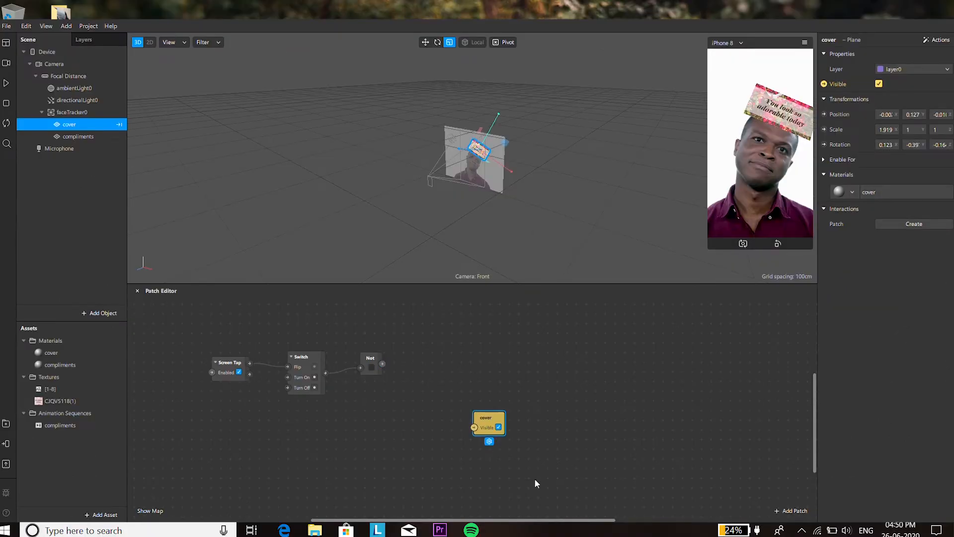
pyautogui.click(99, 138)
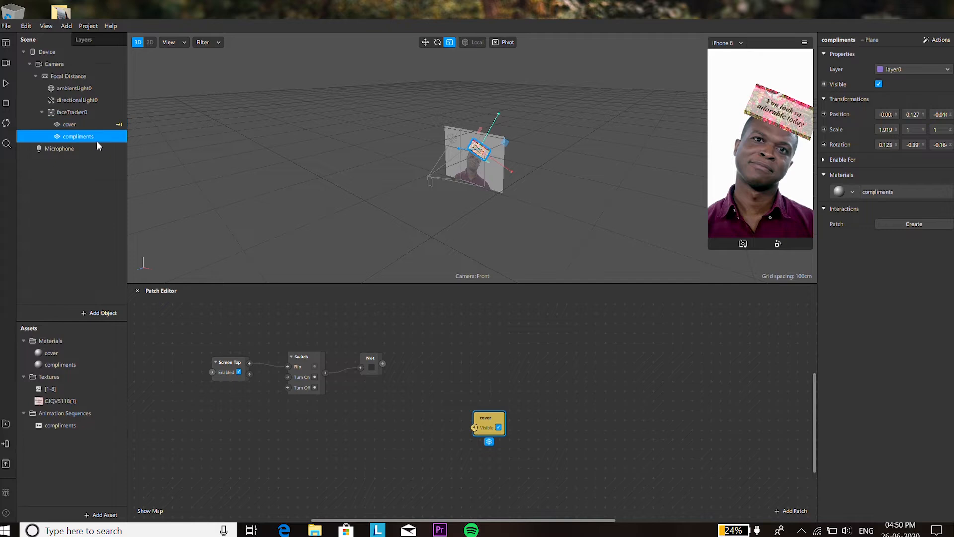
pyautogui.click(824, 84)
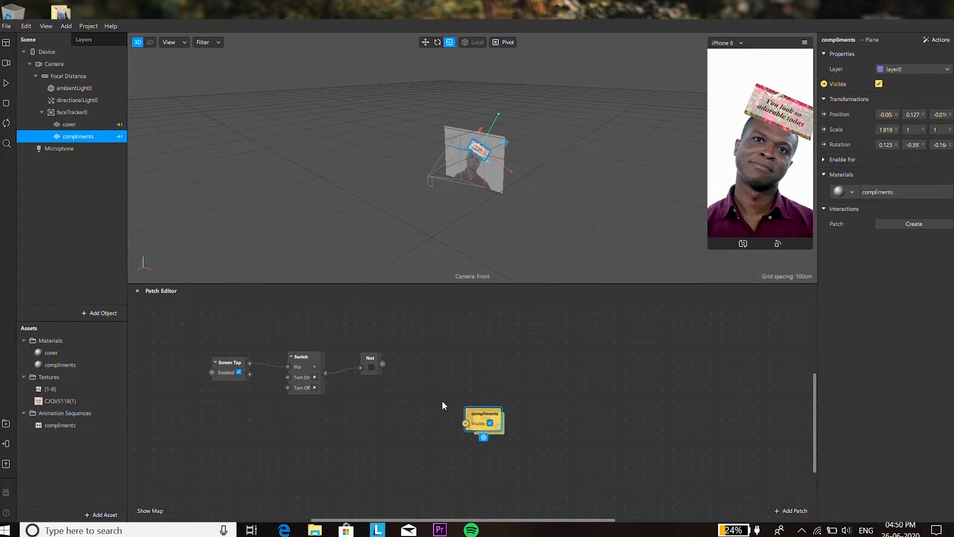
pyautogui.moveTo(443, 402); pyautogui.dragTo(416, 379)
pyautogui.moveTo(493, 430); pyautogui.dragTo(342, 309)
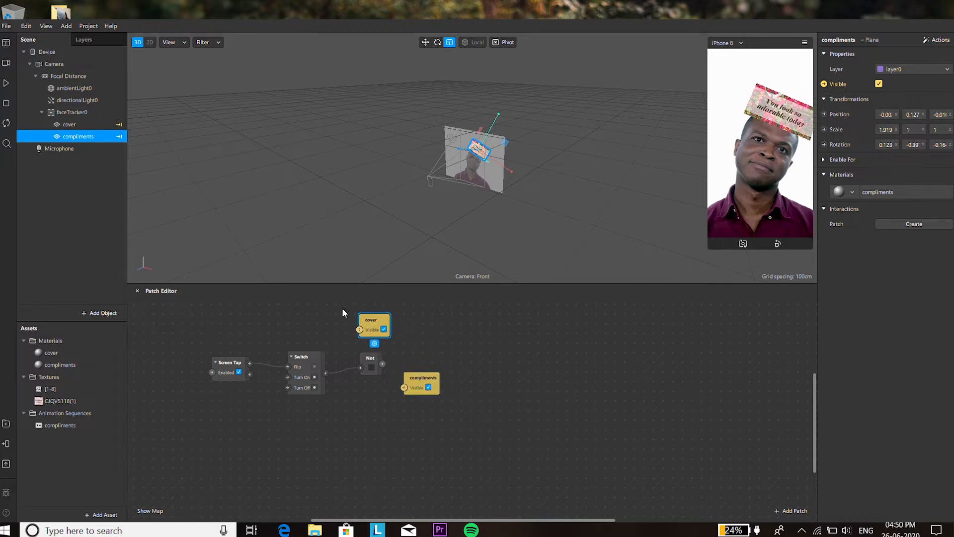
# - Connect the Switch output to the cover's Visible input and the Not output to the compliments' Visible input
pyautogui.click(326, 372)
pyautogui.moveTo(356, 329); pyautogui.dragTo(356, 331)
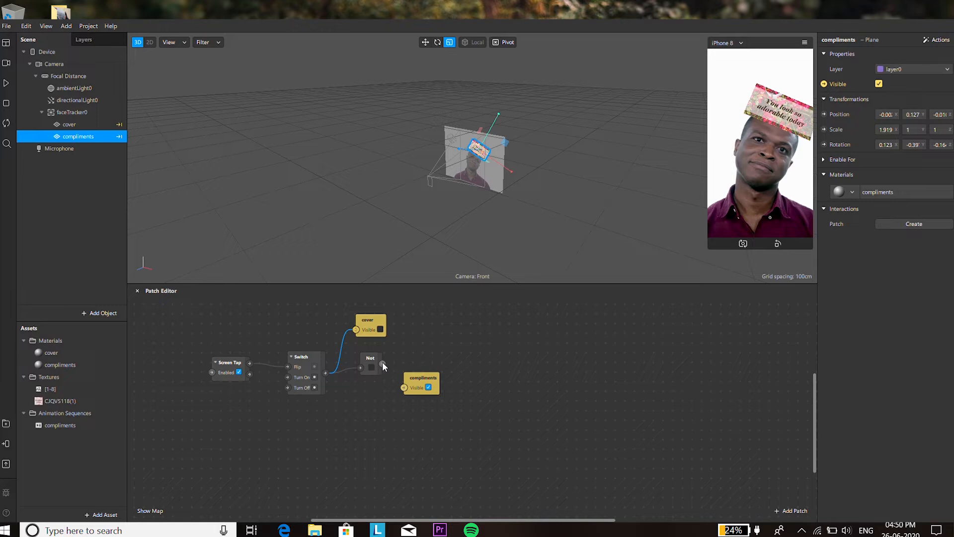
pyautogui.moveTo(382, 366); pyautogui.dragTo(404, 388)
# - Enlarge the simulator, enable Simulate Touch and tap the paused preview twice to test the plane switching
pyautogui.moveTo(710, 248); pyautogui.dragTo(677, 330)
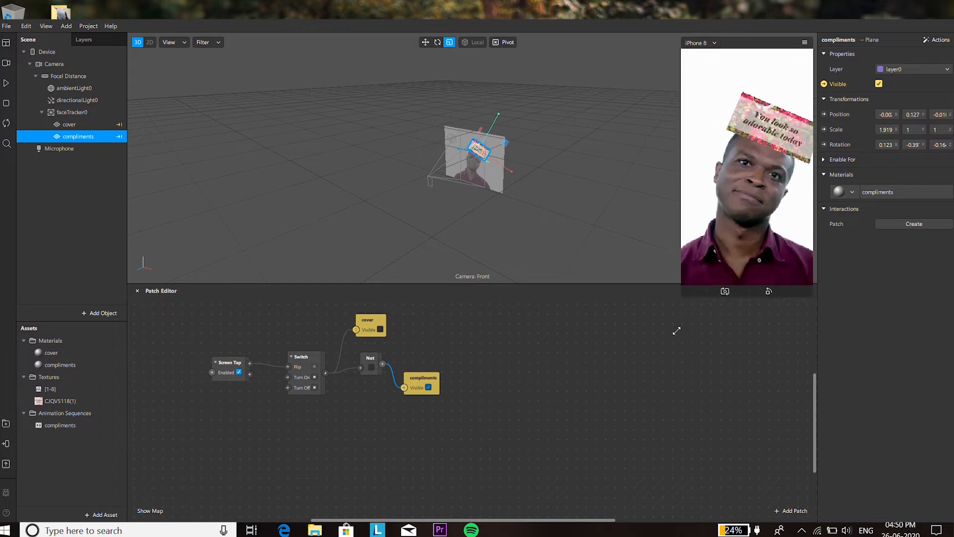
pyautogui.click(806, 43)
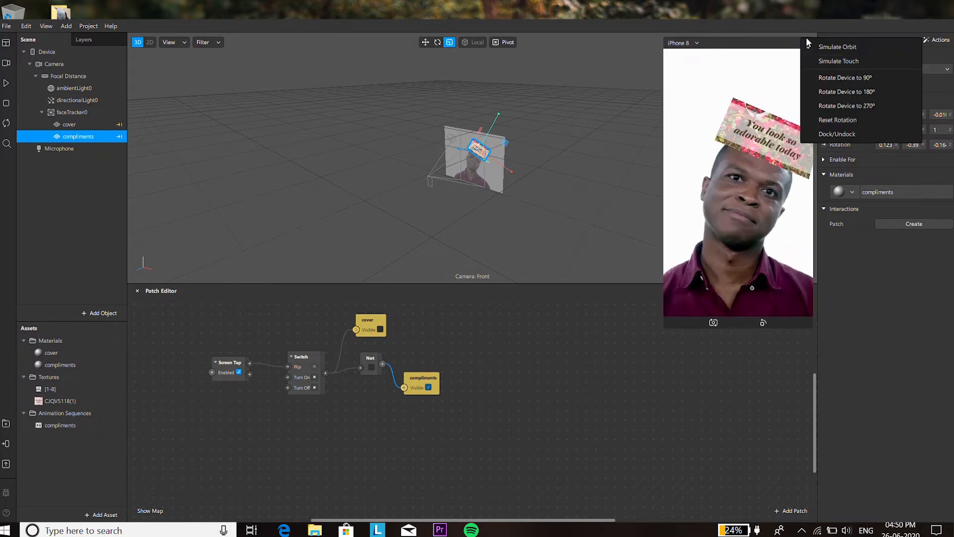
pyautogui.click(838, 60)
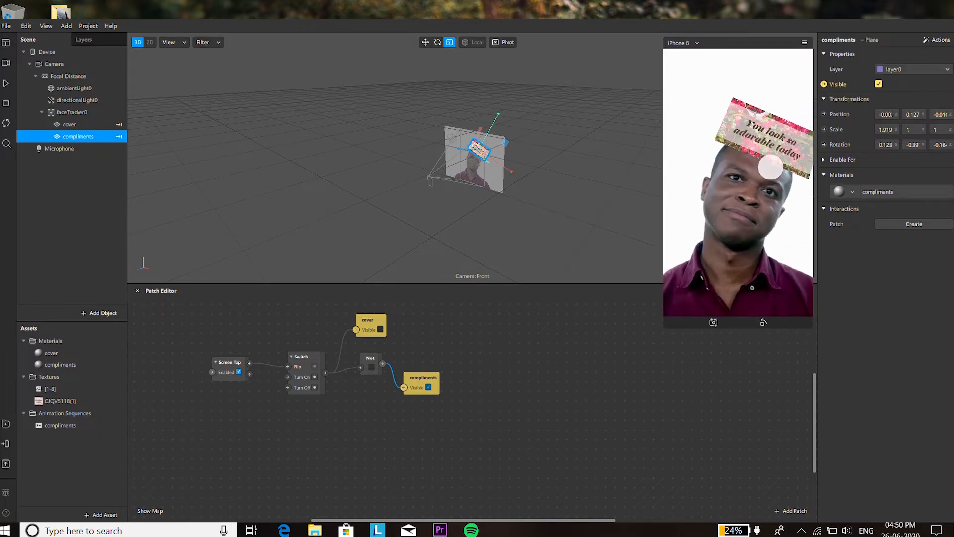
pyautogui.click(762, 167)
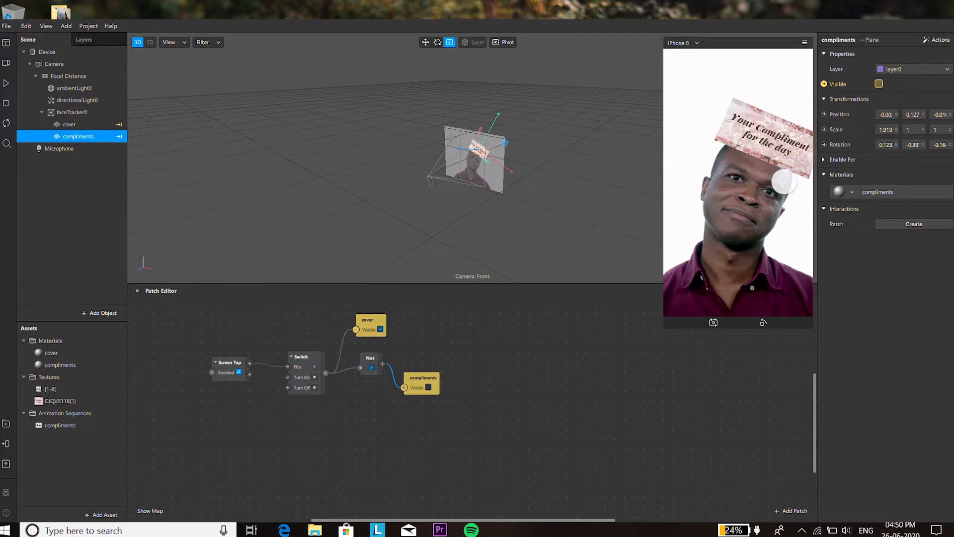
pyautogui.click(783, 181)
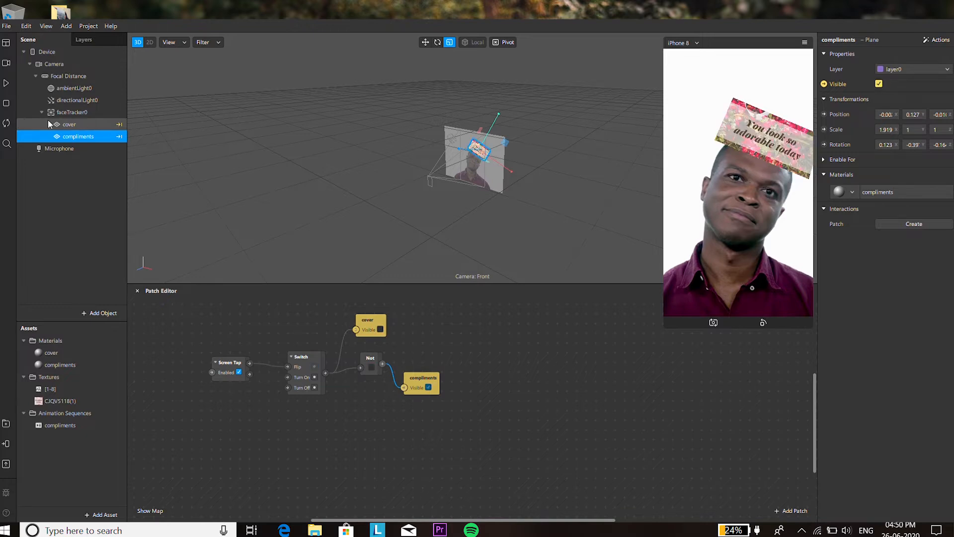
# - Resume the face preview and tap the simulator repeatedly to check the switching between cover and compliments
pyautogui.click(6, 83)
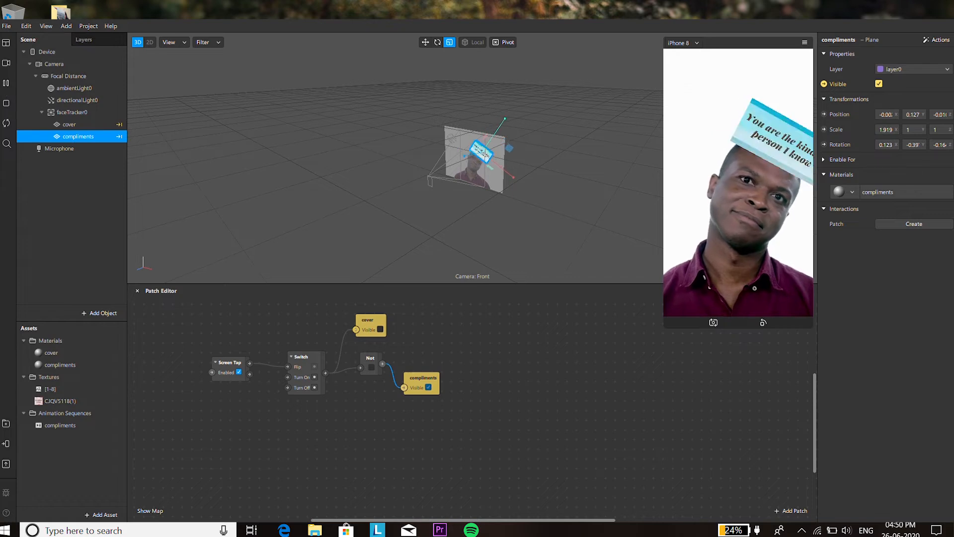
pyautogui.click(741, 172)
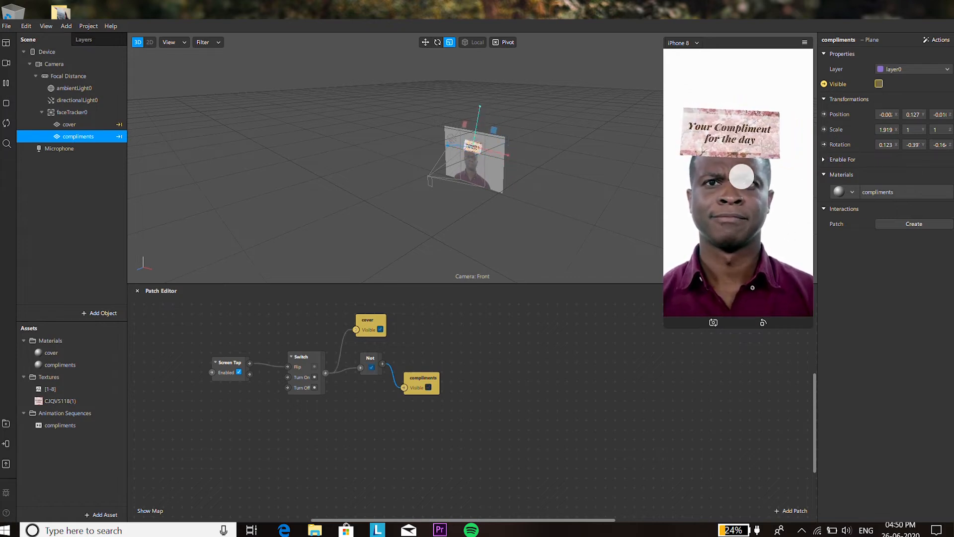
pyautogui.click(718, 292)
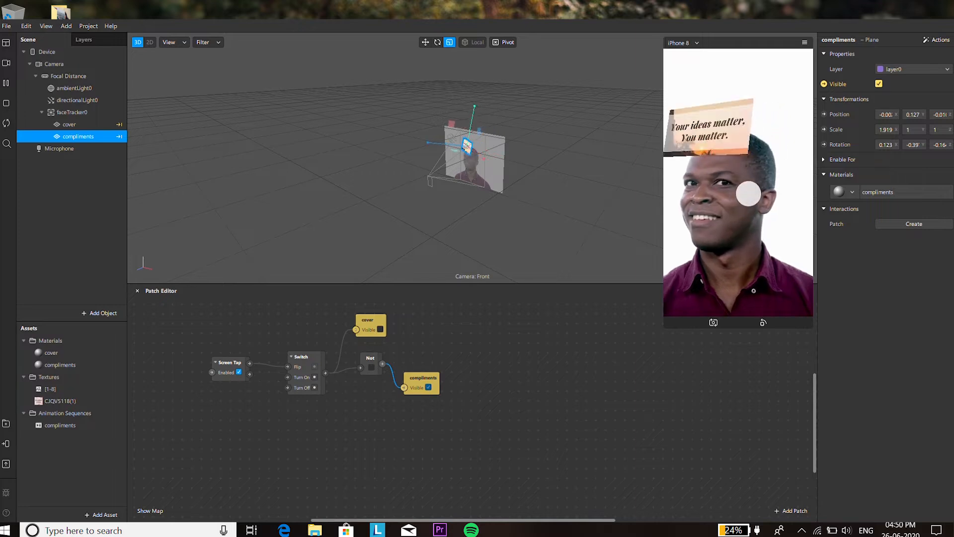
pyautogui.click(749, 194)
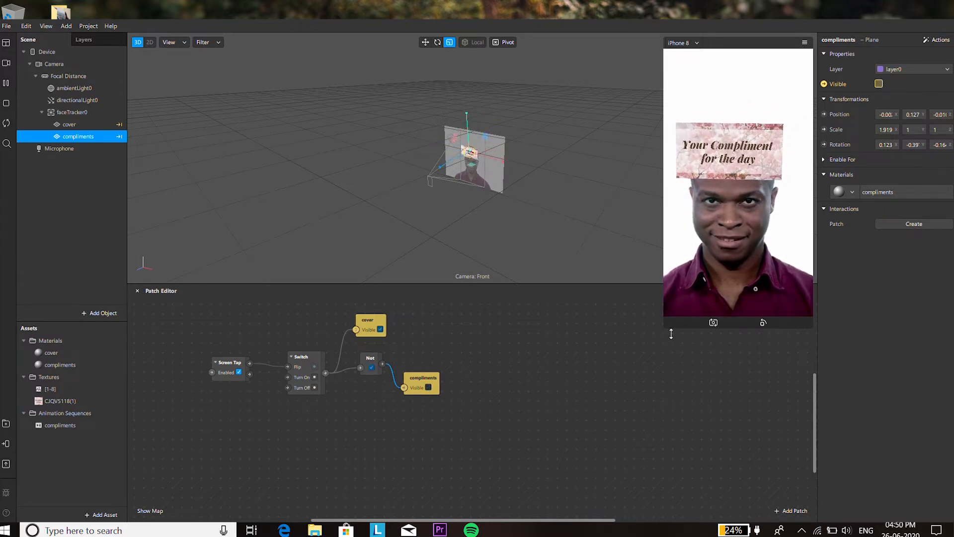
# - Shrink the simulator and switch it to Simulate Orbit
pyautogui.moveTo(671, 334); pyautogui.dragTo(695, 278)
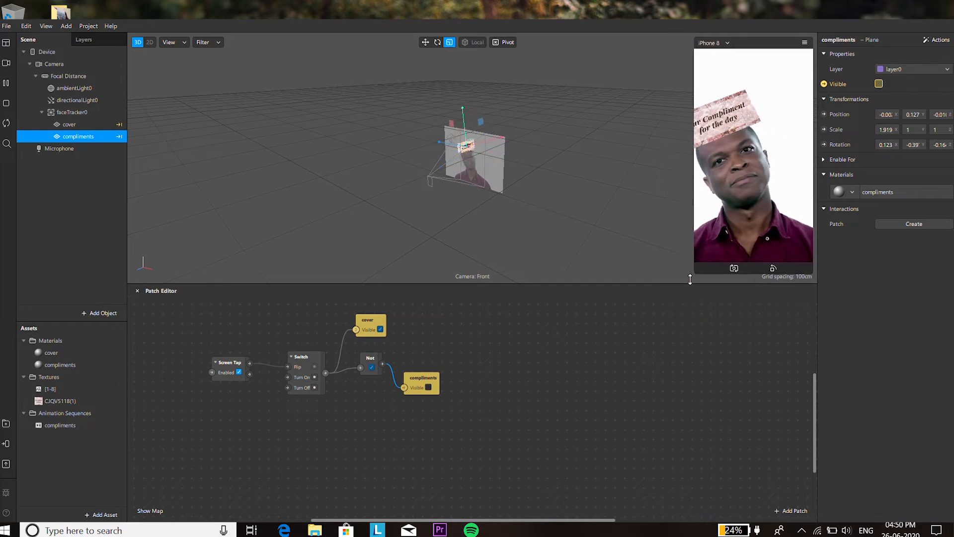
pyautogui.click(806, 42)
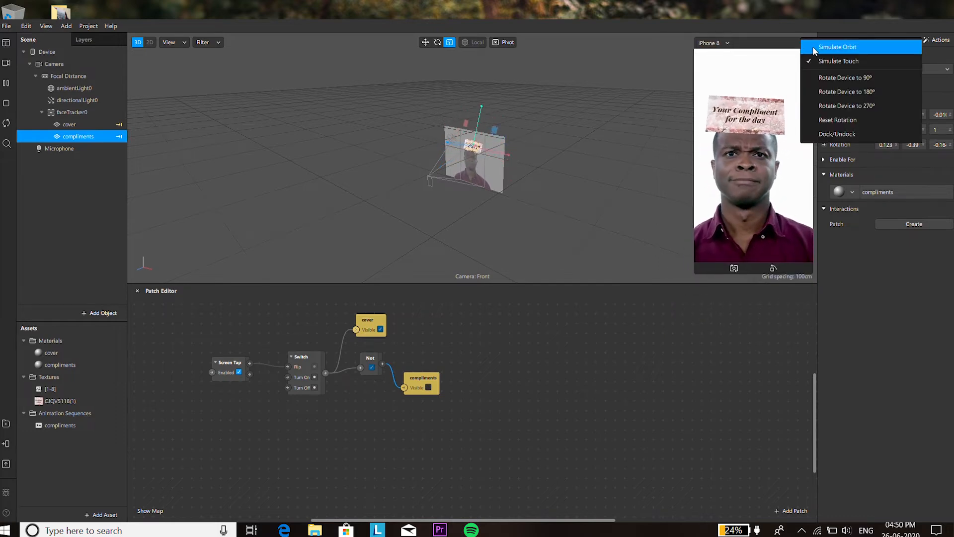
pyautogui.click(837, 46)
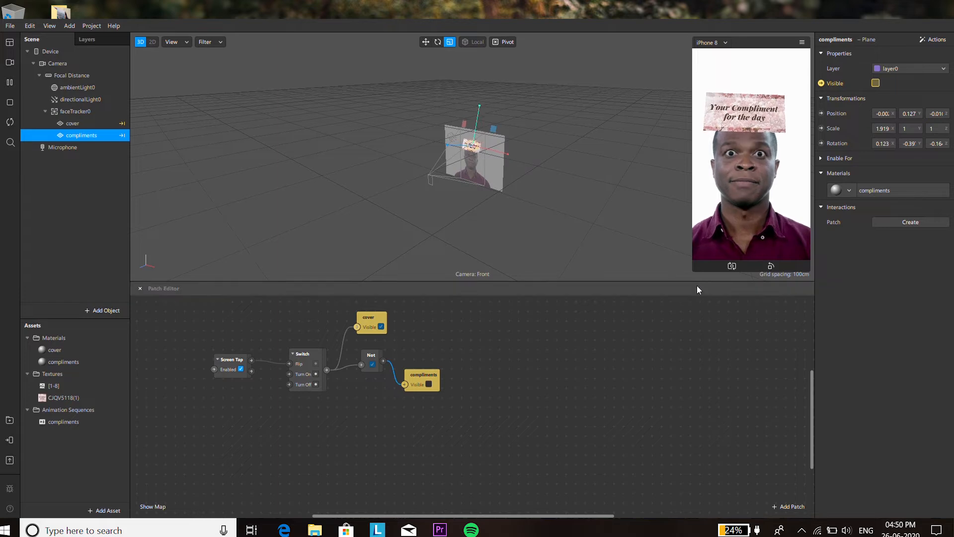
pyautogui.moveTo(693, 271); pyautogui.dragTo(711, 239)
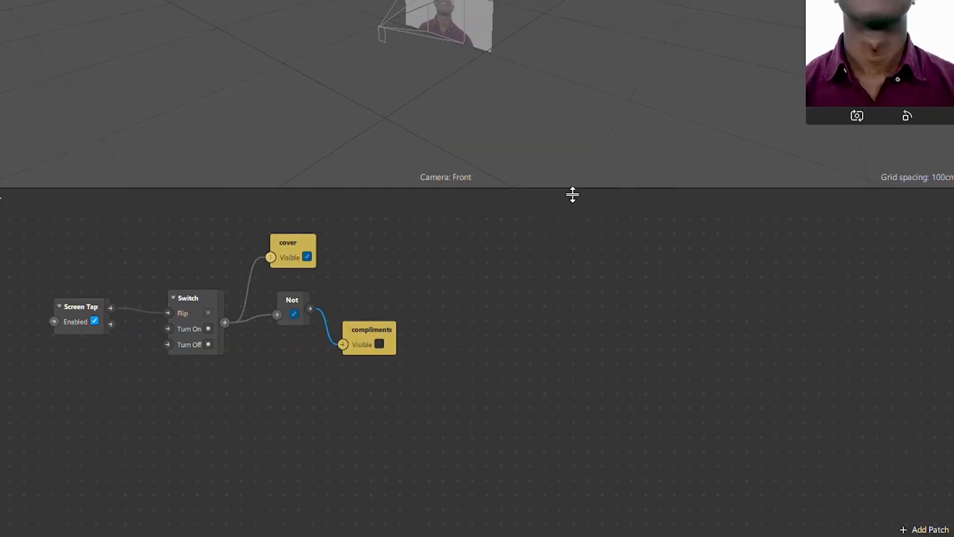
# - Add a Runtime patch feeding the Value of a new Offset patch, and connect the Screen Tap's Tap output to the Offset's Reset input
pyautogui.moveTo(553, 286); pyautogui.dragTo(552, 258)
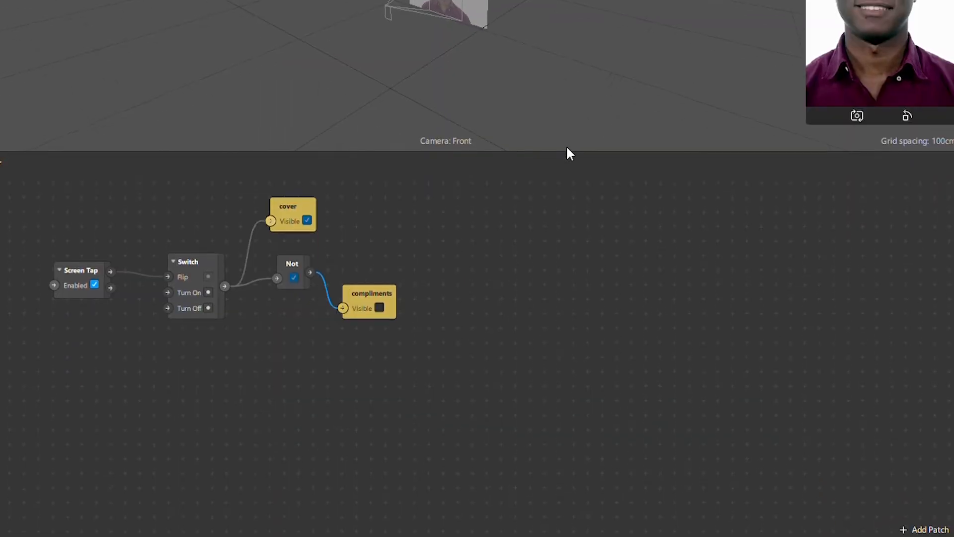
pyautogui.hscroll(-3, 52, 430)
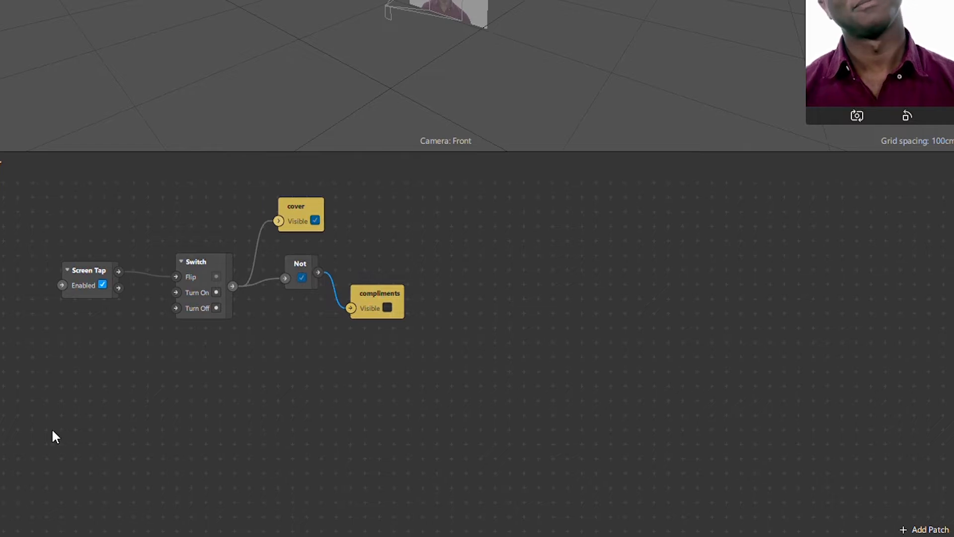
pyautogui.click(96, 403)
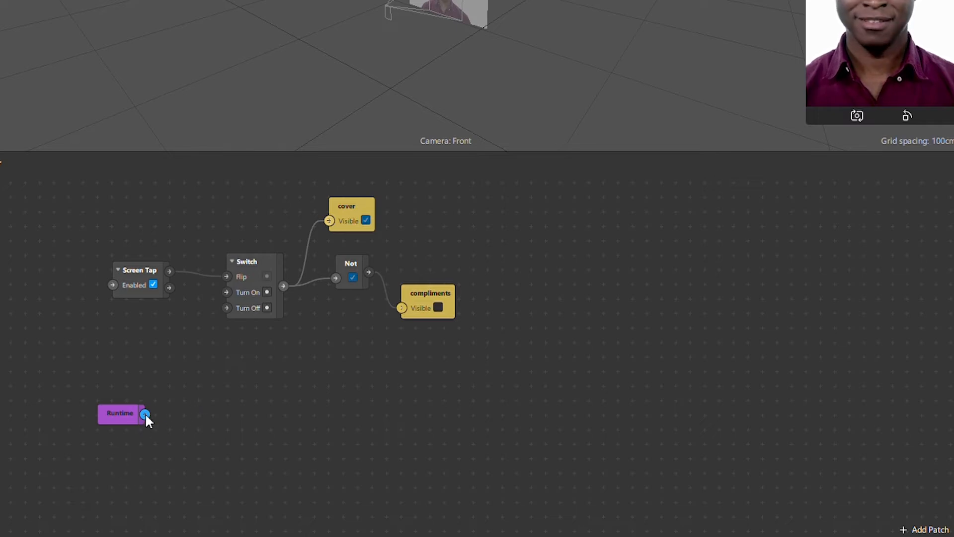
pyautogui.click(201, 389)
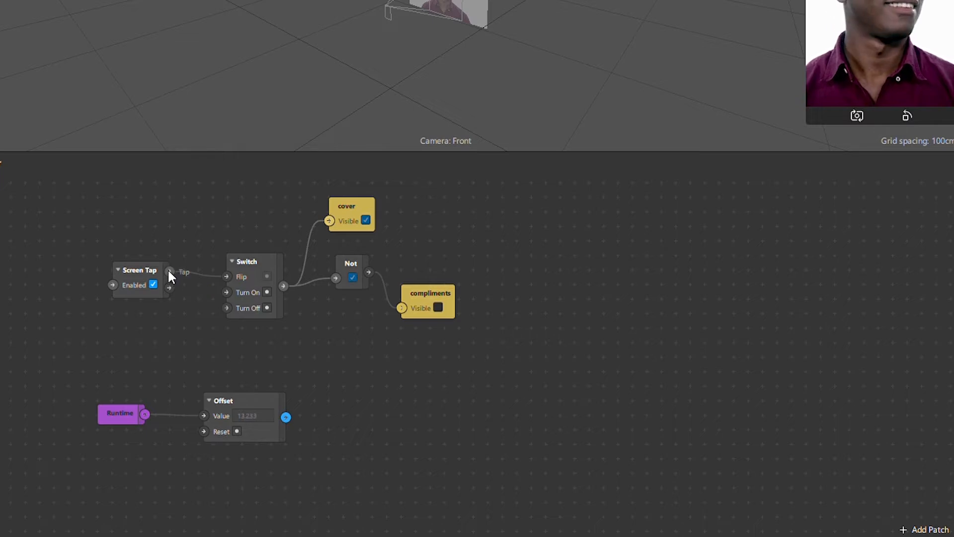
pyautogui.moveTo(170, 271); pyautogui.dragTo(202, 432)
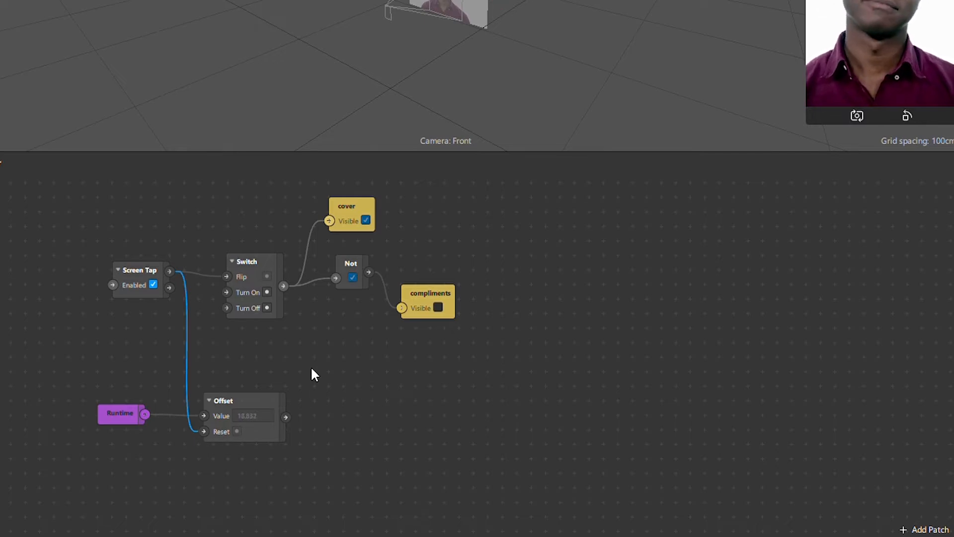
# - Add a Less Than patch that compares the Offset output with 3
pyautogui.press('a')
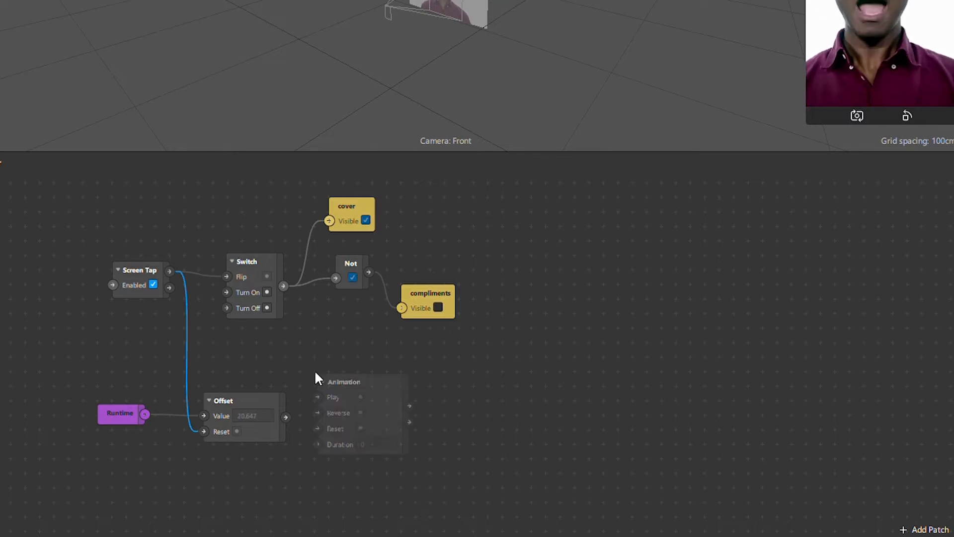
pyautogui.press('p')
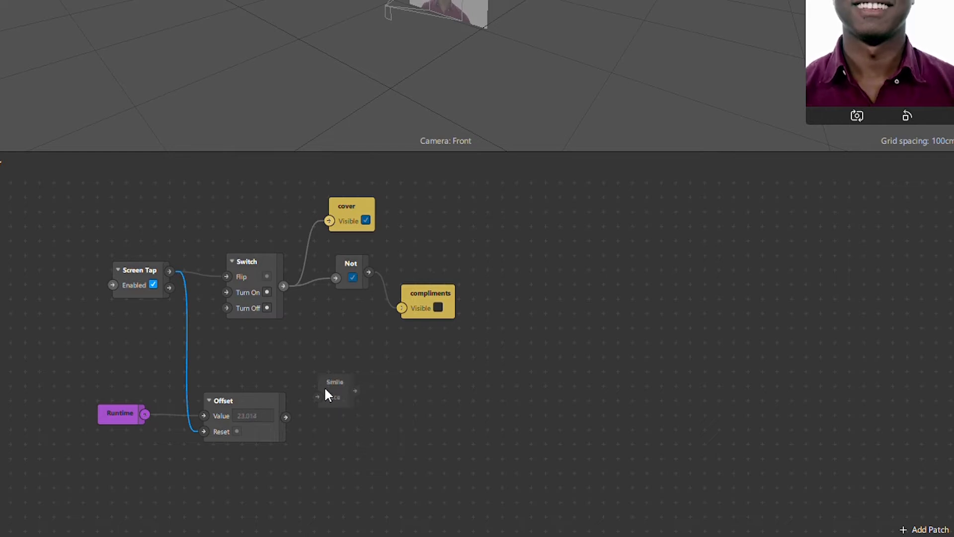
pyautogui.hotkey('shift', ',')
pyautogui.click(326, 391)
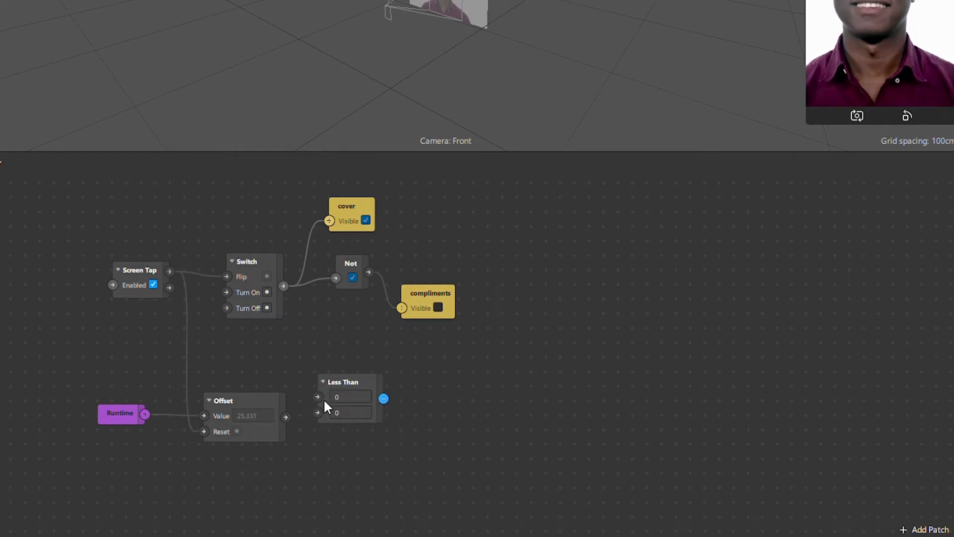
pyautogui.moveTo(287, 415); pyautogui.dragTo(318, 400)
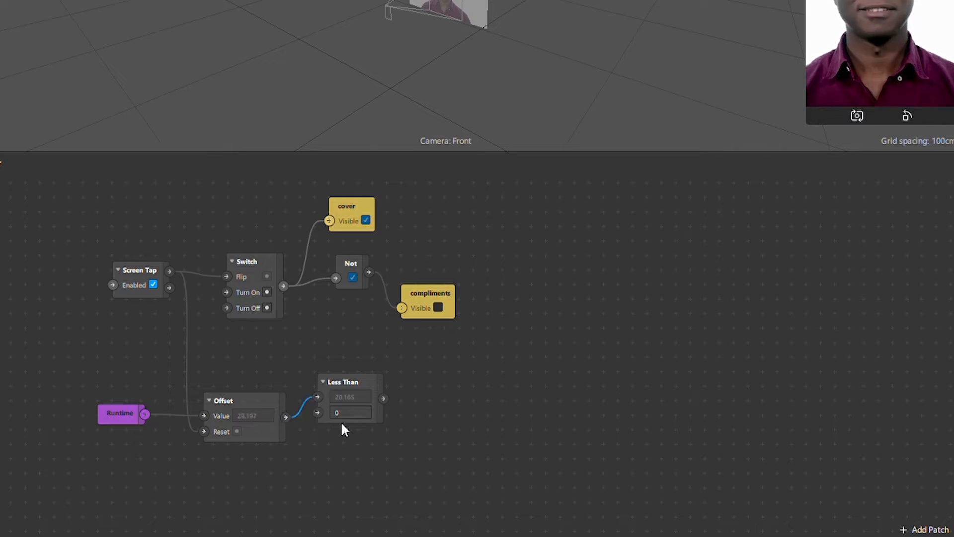
pyautogui.click(352, 414)
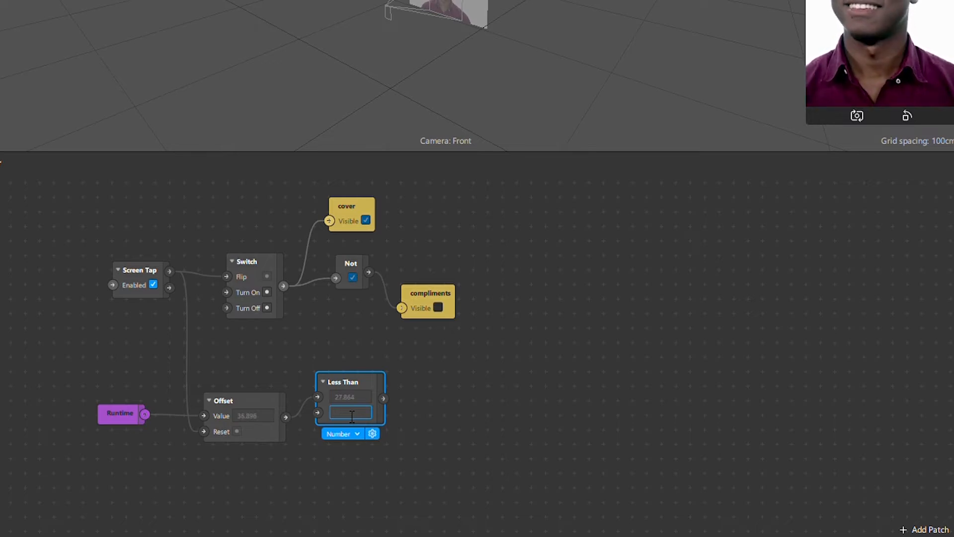
pyautogui.click(417, 414)
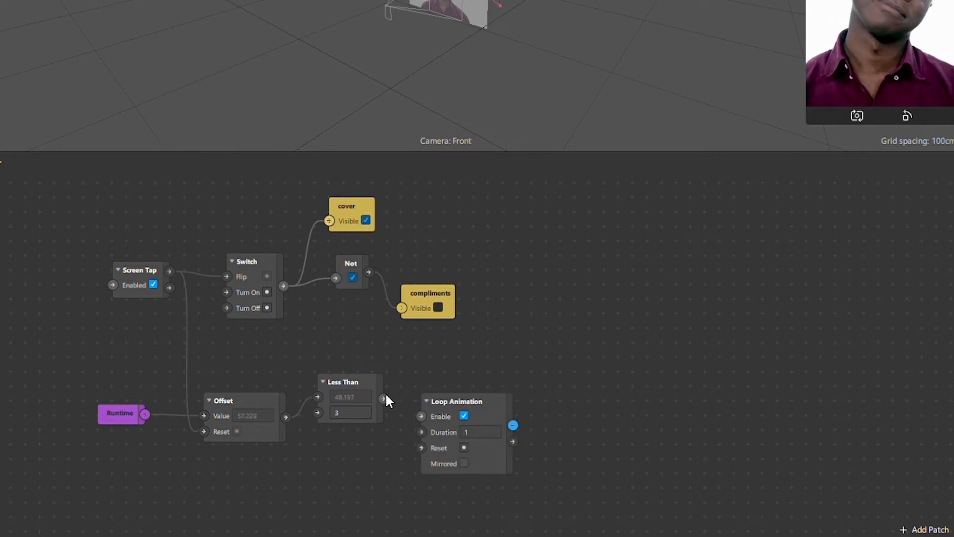
# - Add a Loop Animation enabled by Less Than, and connect its Looped output to the Randomize input of a Random patch with End Value 8
pyautogui.moveTo(386, 397); pyautogui.dragTo(420, 416)
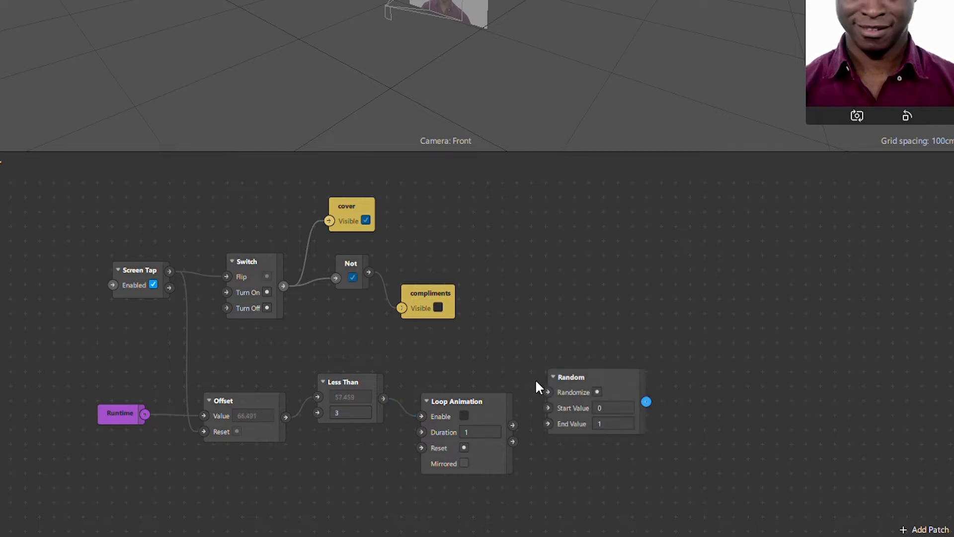
pyautogui.moveTo(513, 441); pyautogui.dragTo(548, 392)
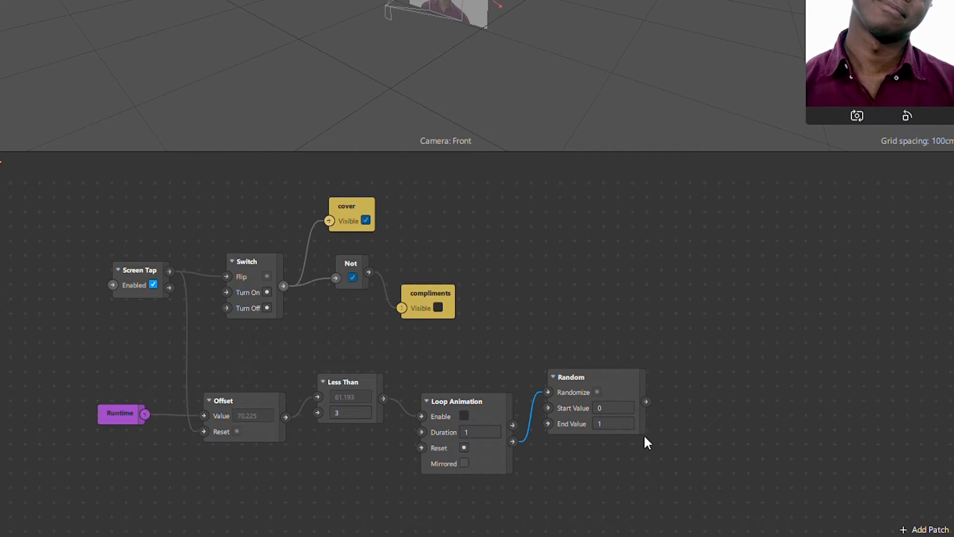
pyautogui.click(614, 426)
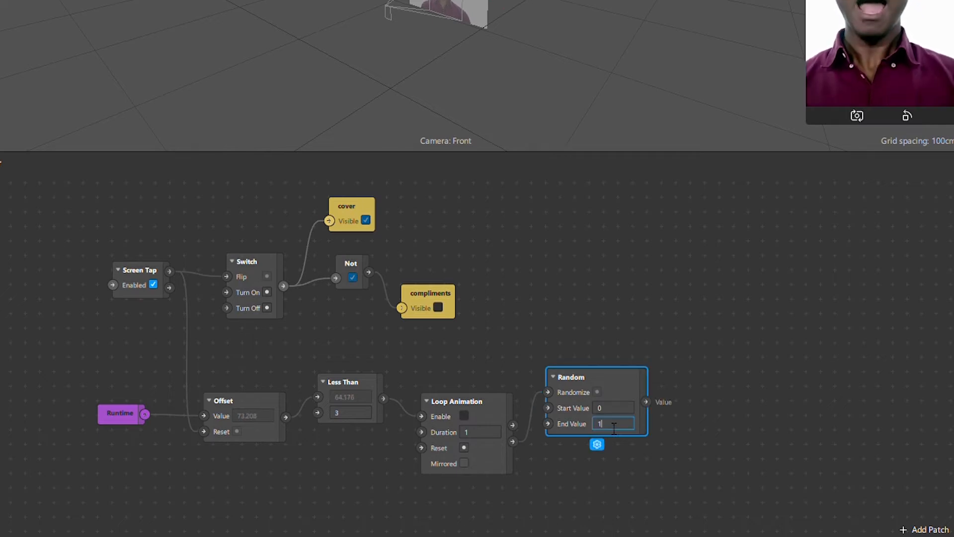
pyautogui.write('8')
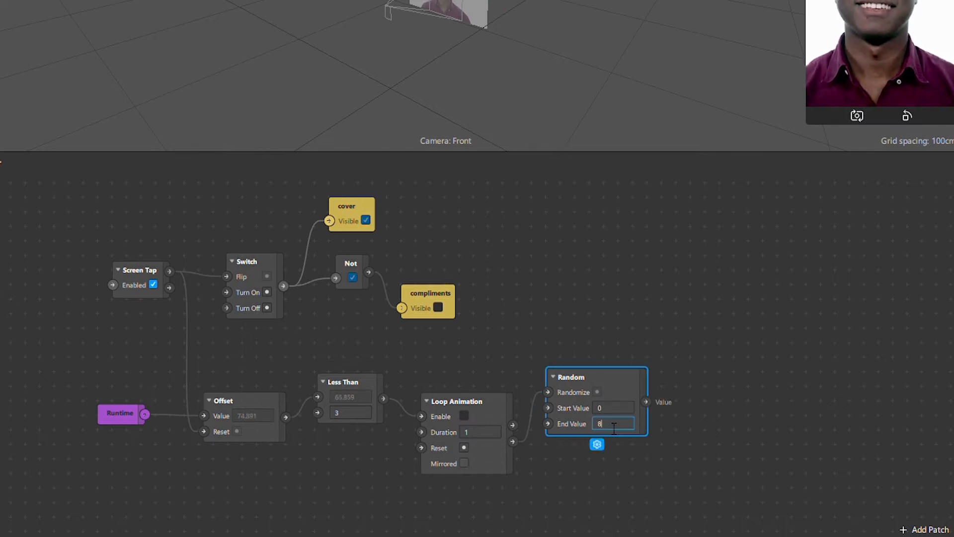
pyautogui.click(672, 434)
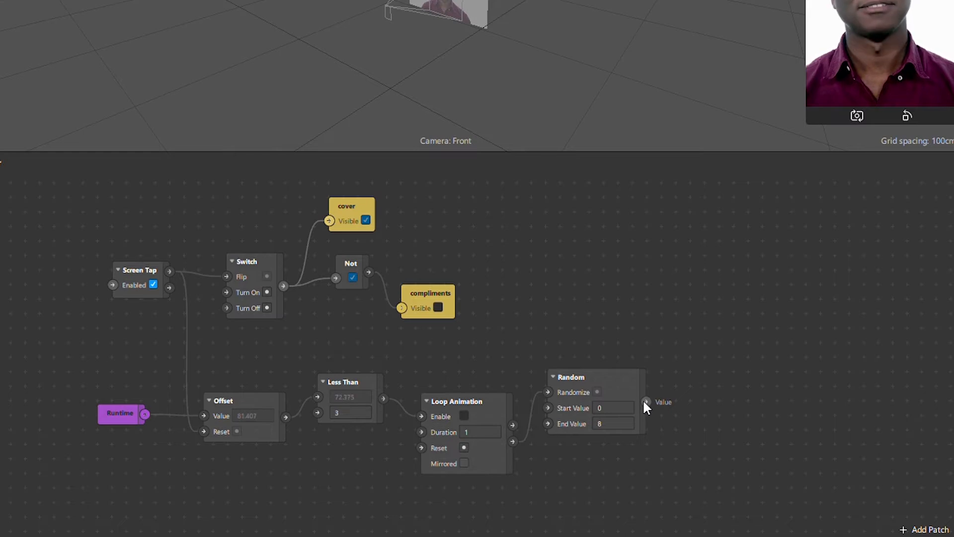
# - Add a Round patch fed by the Random patch's Value output
pyautogui.moveTo(673, 354); pyautogui.dragTo(675, 353)
pyautogui.write('ro')
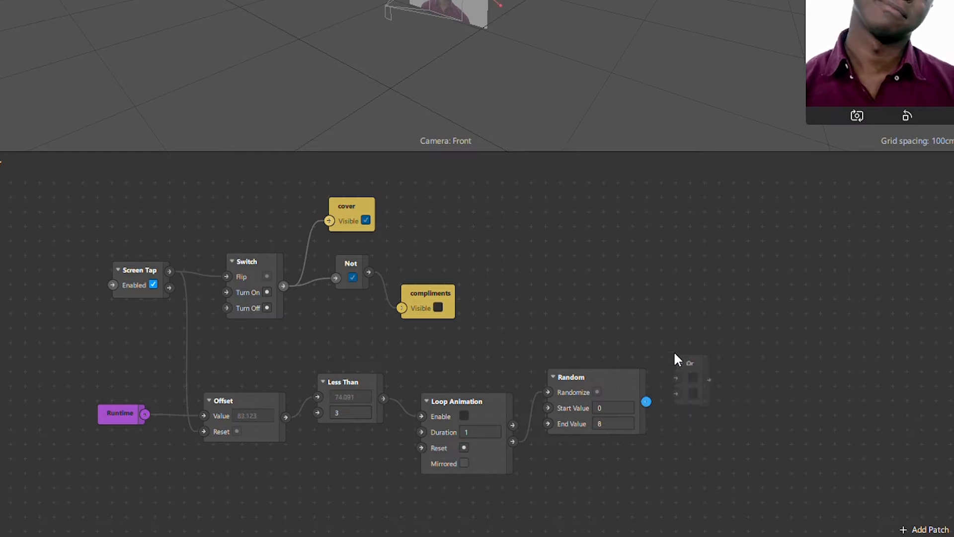
pyautogui.press('Return')
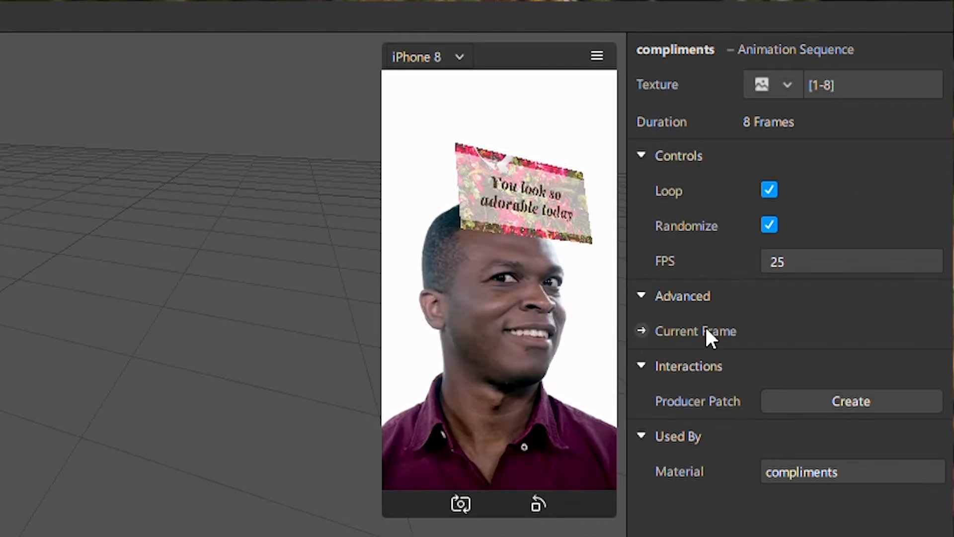
# - Create a Current Frame patch for the compliments animation sequence and connect the Round output to it
pyautogui.click(641, 330)
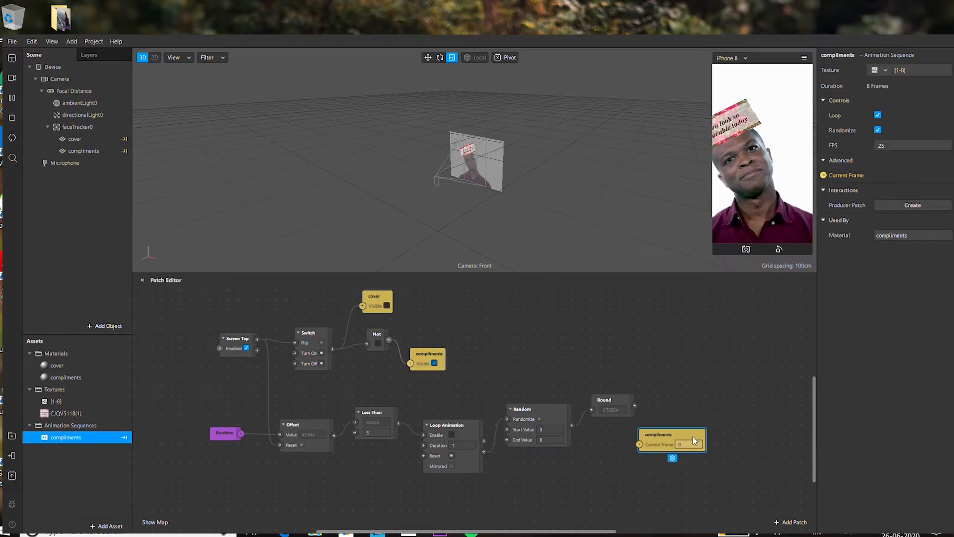
pyautogui.moveTo(693, 437); pyautogui.dragTo(684, 443)
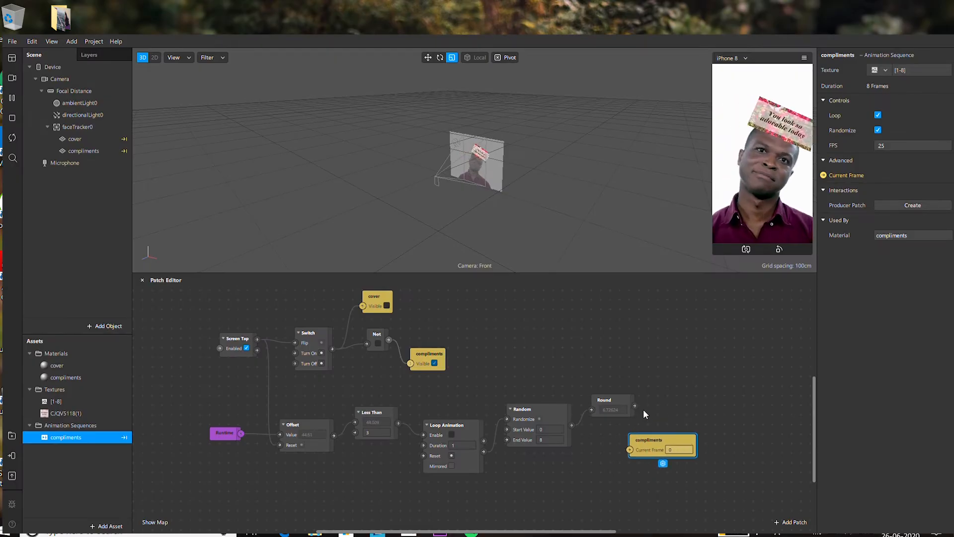
pyautogui.moveTo(635, 405); pyautogui.dragTo(639, 432)
pyautogui.moveTo(807, 402); pyautogui.dragTo(792, 428)
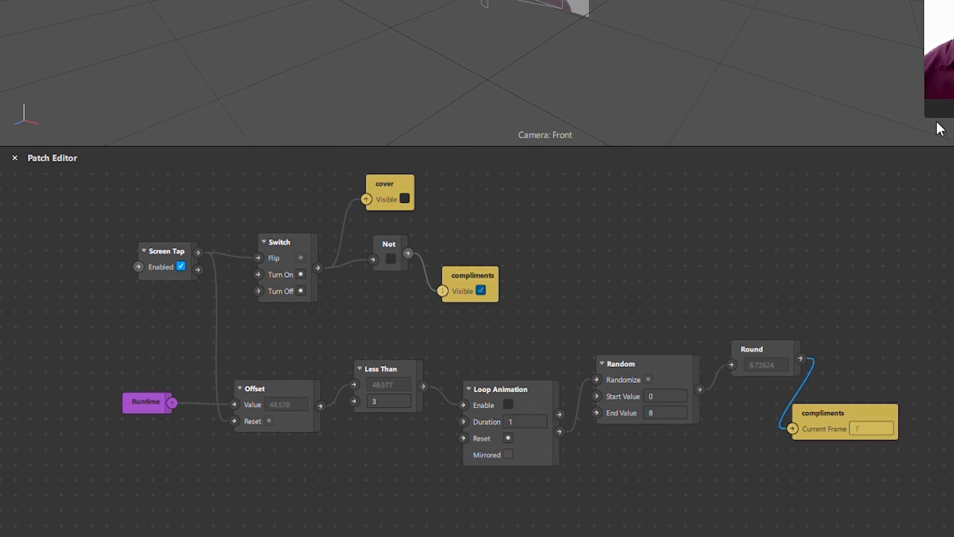
# - Enlarge the simulator, enable Simulate Touch and tap the preview repeatedly to test the randomized compliments
pyautogui.moveTo(933, 125); pyautogui.dragTo(860, 263)
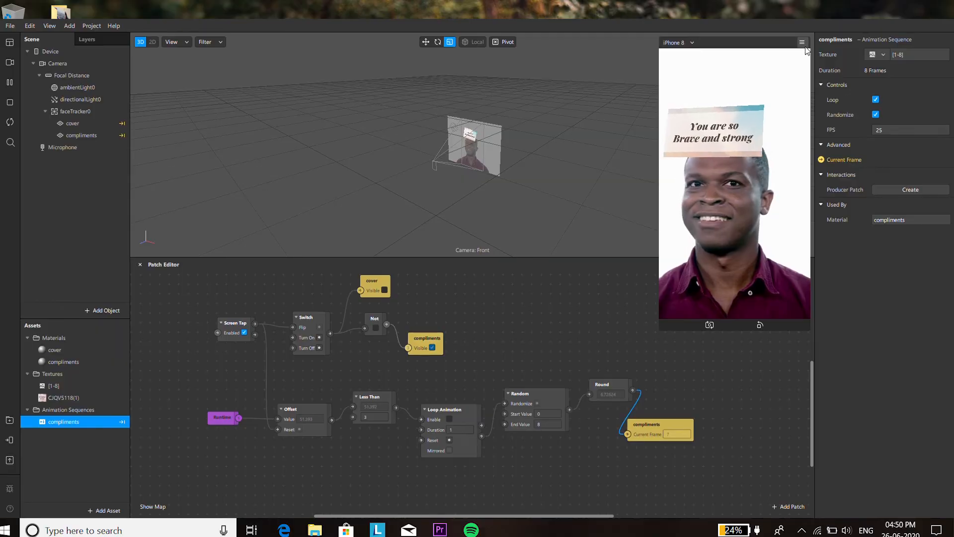
pyautogui.click(803, 43)
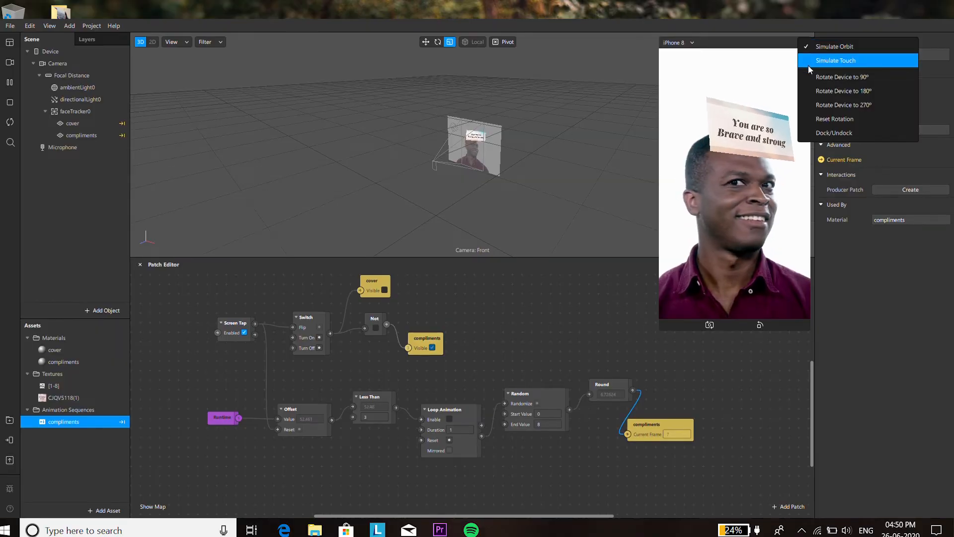
pyautogui.click(809, 63)
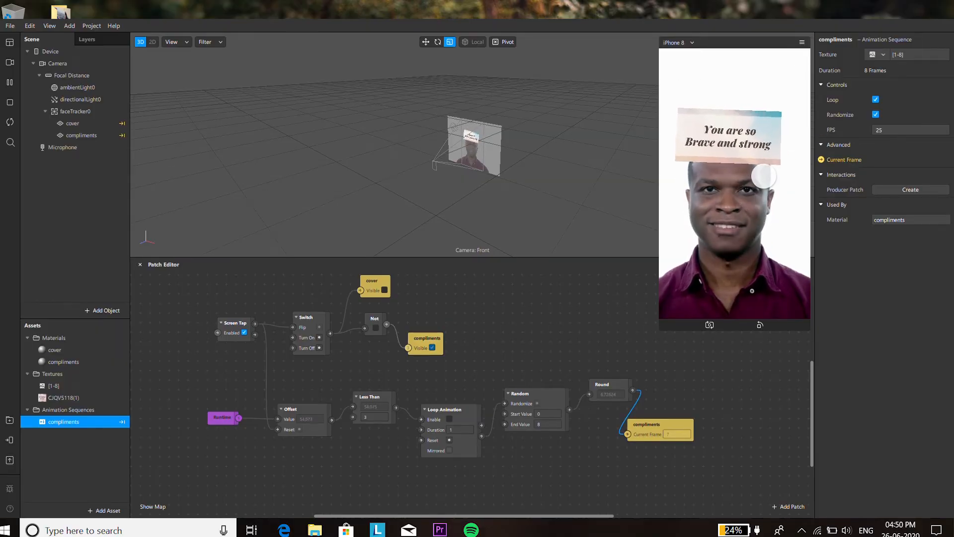
pyautogui.click(751, 178)
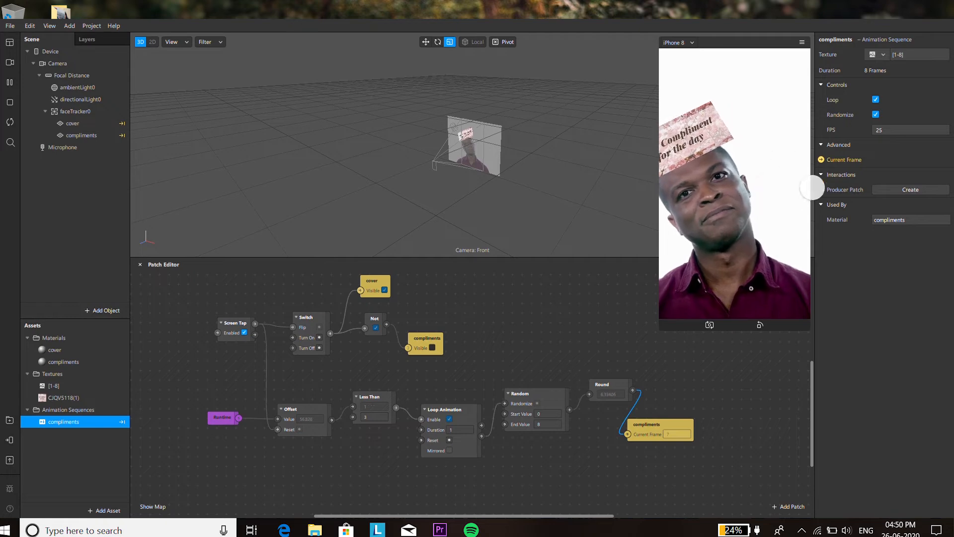
pyautogui.click(731, 214)
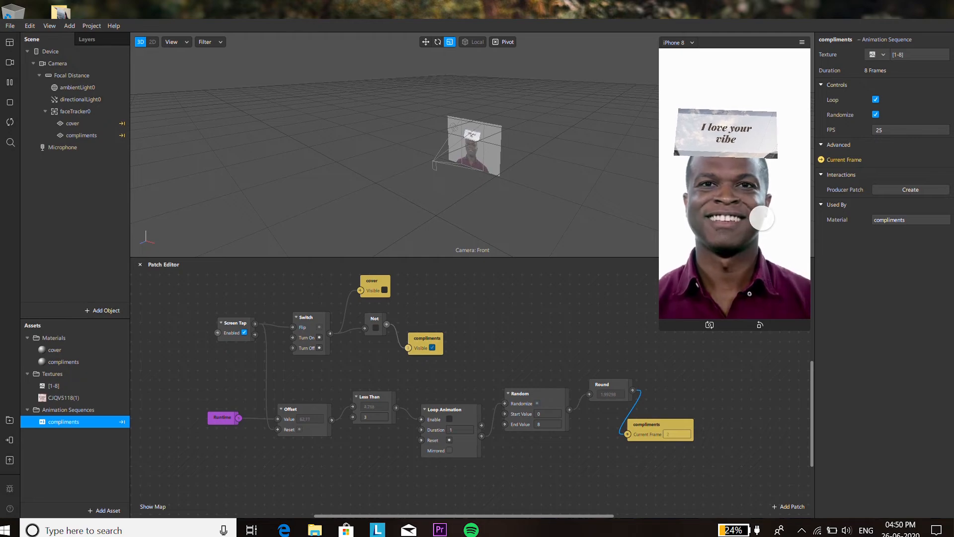
pyautogui.click(681, 296)
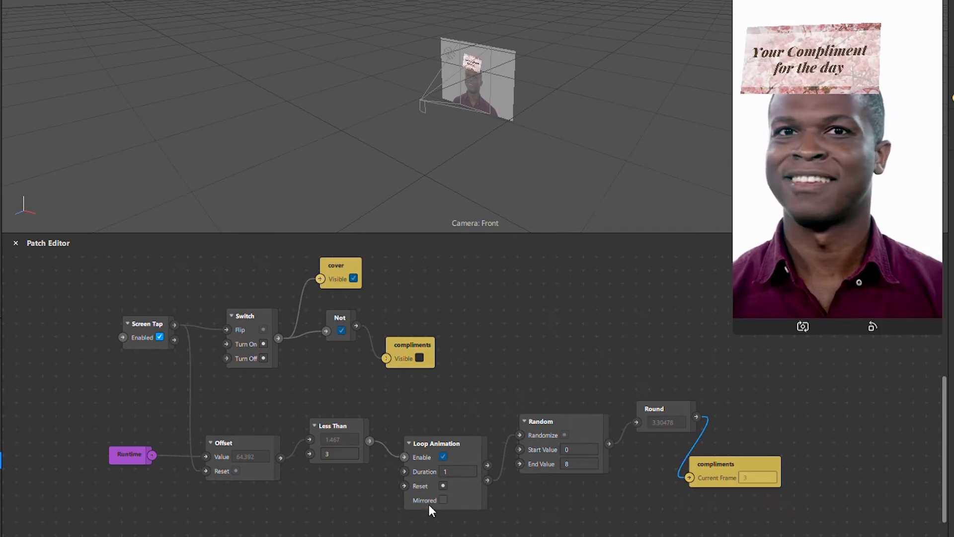
# - Set the Loop Animation's Duration to 0.05
pyautogui.click(453, 472)
pyautogui.press('BackSpace')
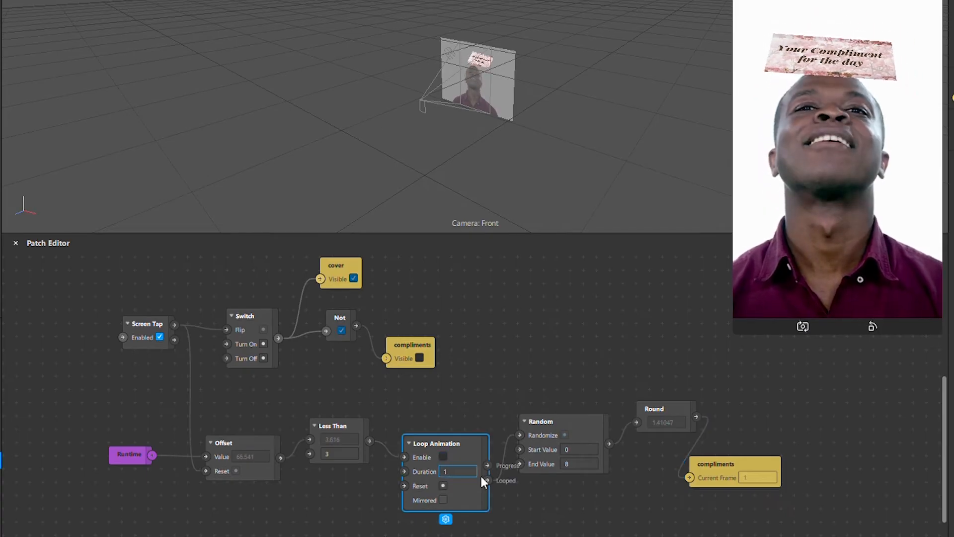
pyautogui.write('0.05')
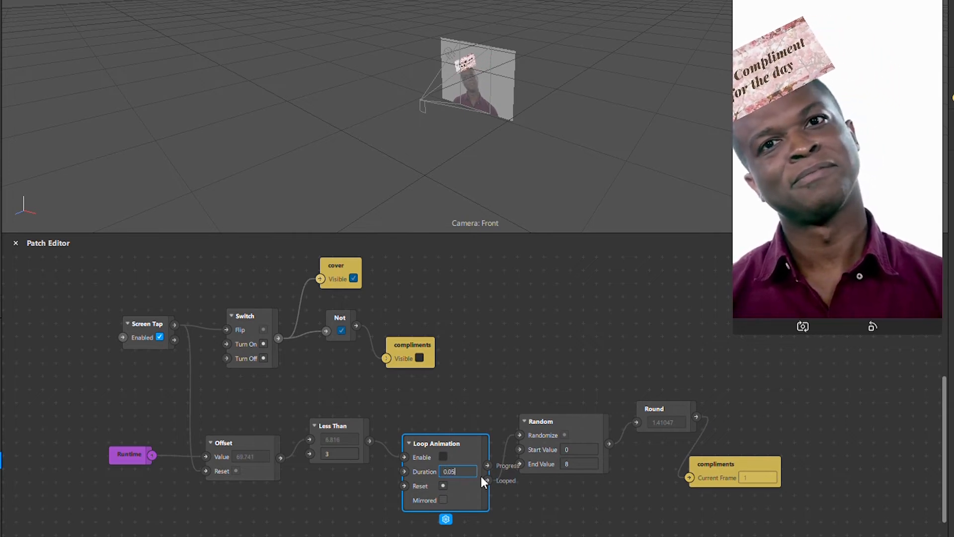
pyautogui.click(516, 501)
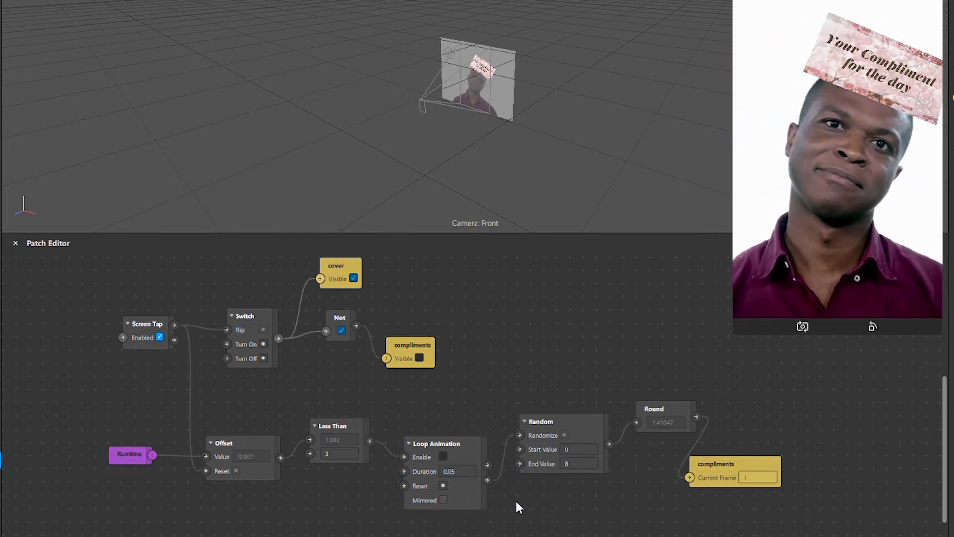
# - Tap the simulated face preview several times to check how fast the compliments shuffle with the shorter loop duration
pyautogui.click(885, 120)
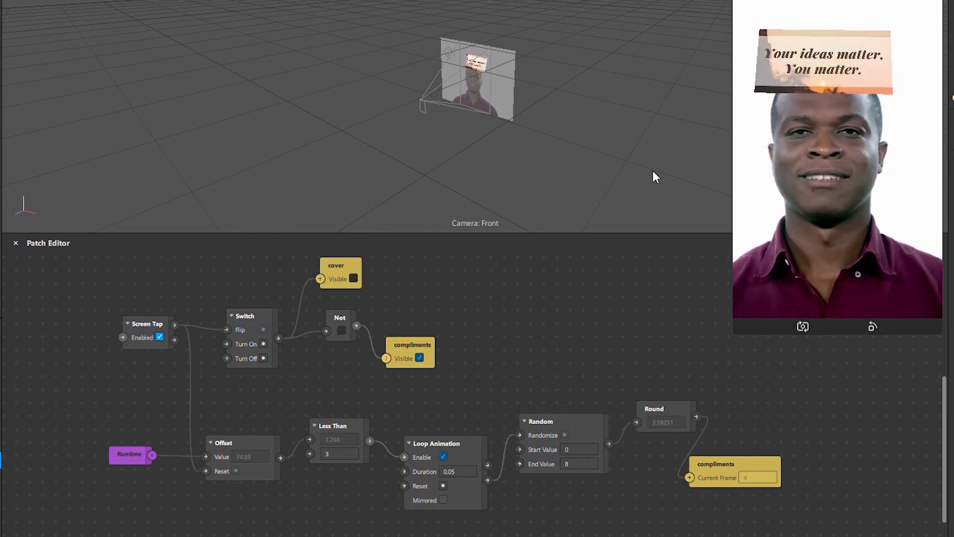
pyautogui.click(805, 140)
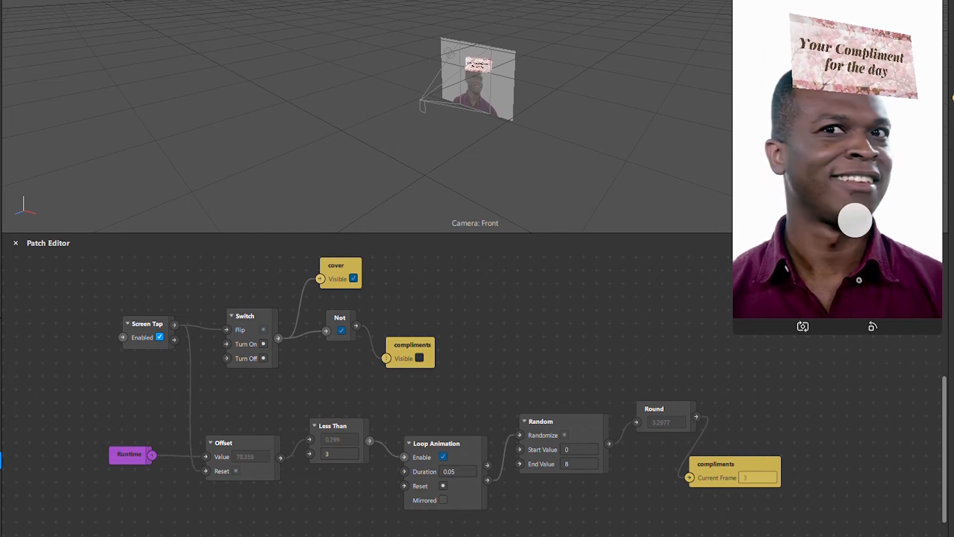
pyautogui.click(855, 219)
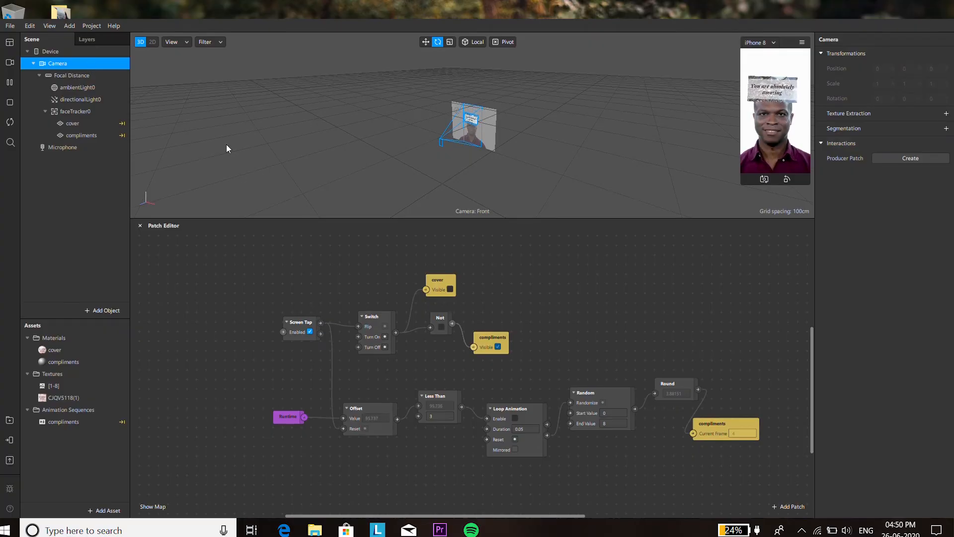
# - Add a Camera patch and route its fourth output through a Pulse's Turned On output to the Offset's Reset, replacing the Screen Tap connection
pyautogui.moveTo(57, 63); pyautogui.dragTo(298, 442)
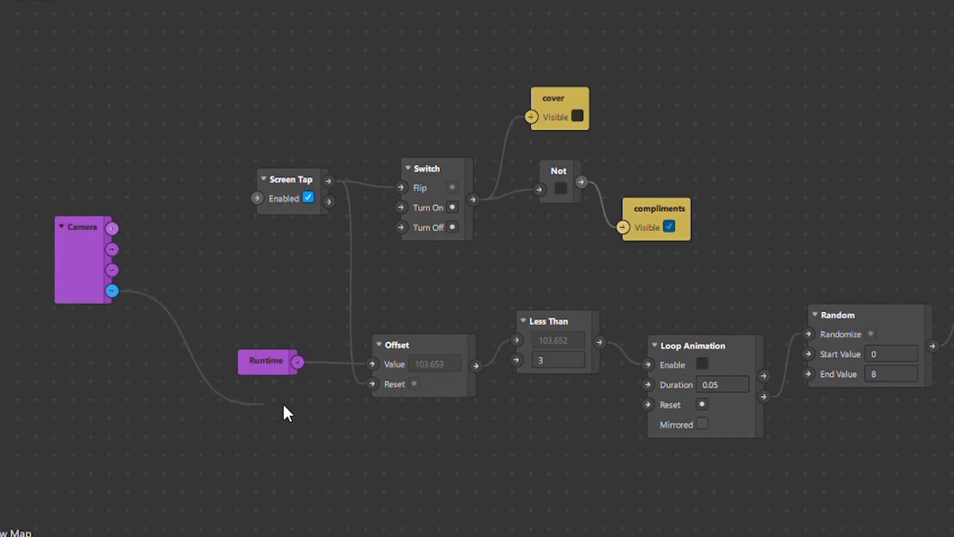
pyautogui.moveTo(284, 411); pyautogui.dragTo(373, 383)
pyautogui.moveTo(225, 255); pyautogui.dragTo(218, 292)
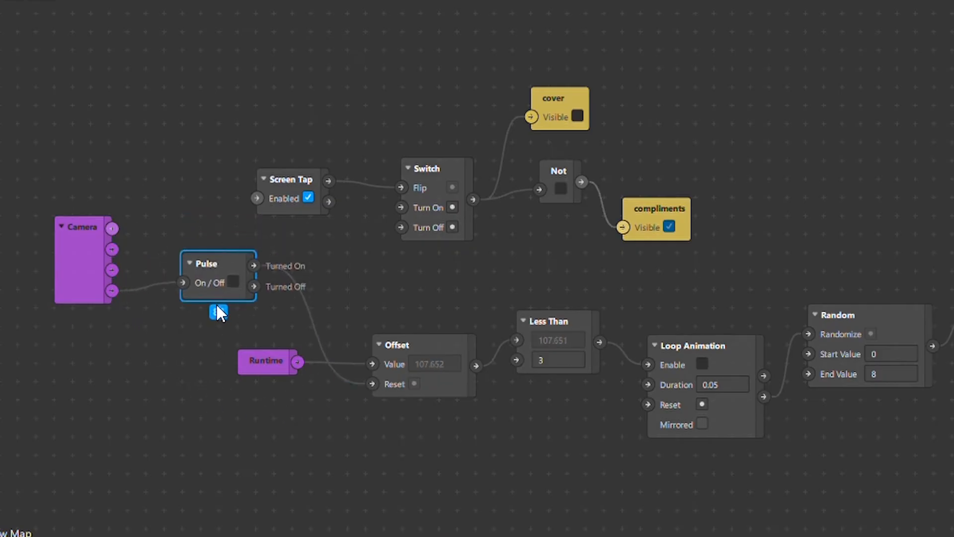
# - Delete the Screen Tap patch and connect the Pulse's Turned On output to the Switch's Turn On input
pyautogui.click(308, 197)
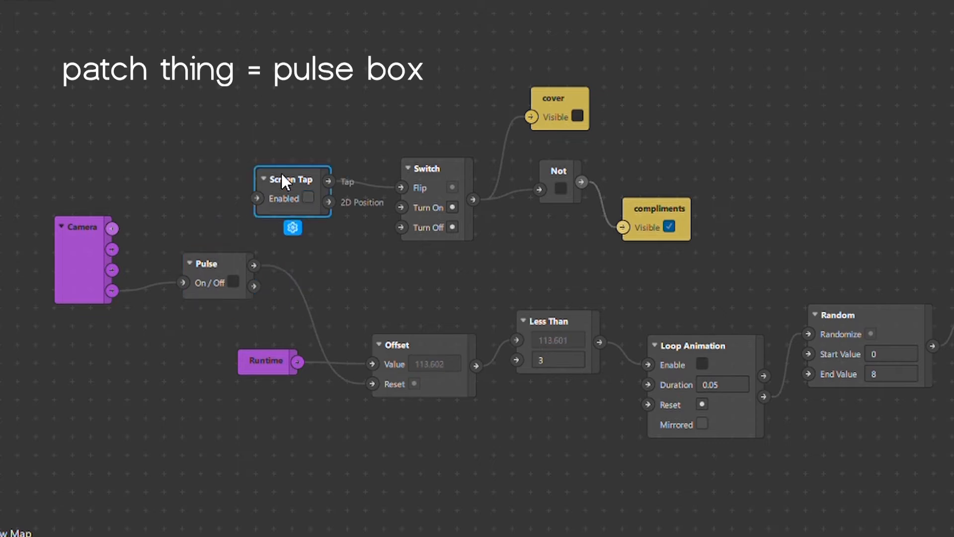
pyautogui.press('Delete')
pyautogui.moveTo(254, 266); pyautogui.dragTo(401, 207)
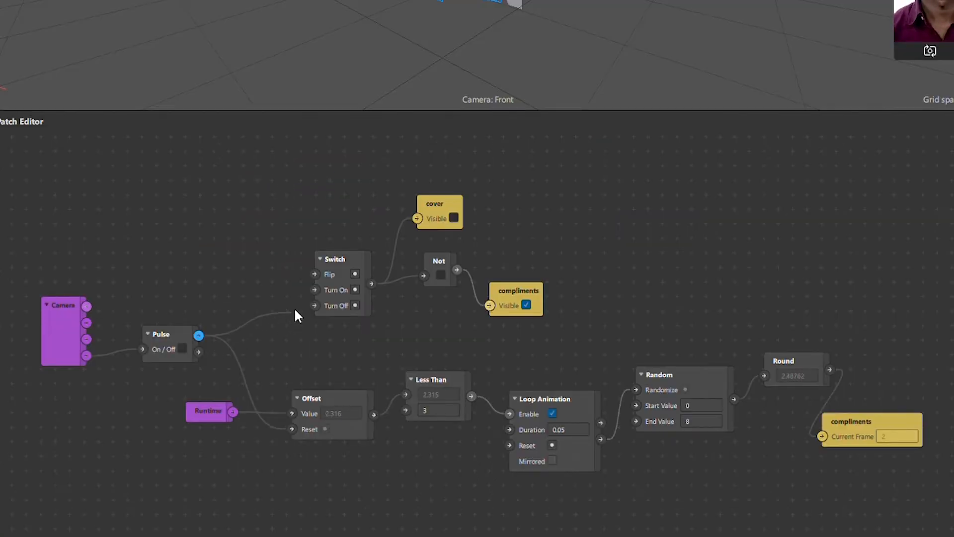
pyautogui.moveTo(316, 293); pyautogui.dragTo(314, 290)
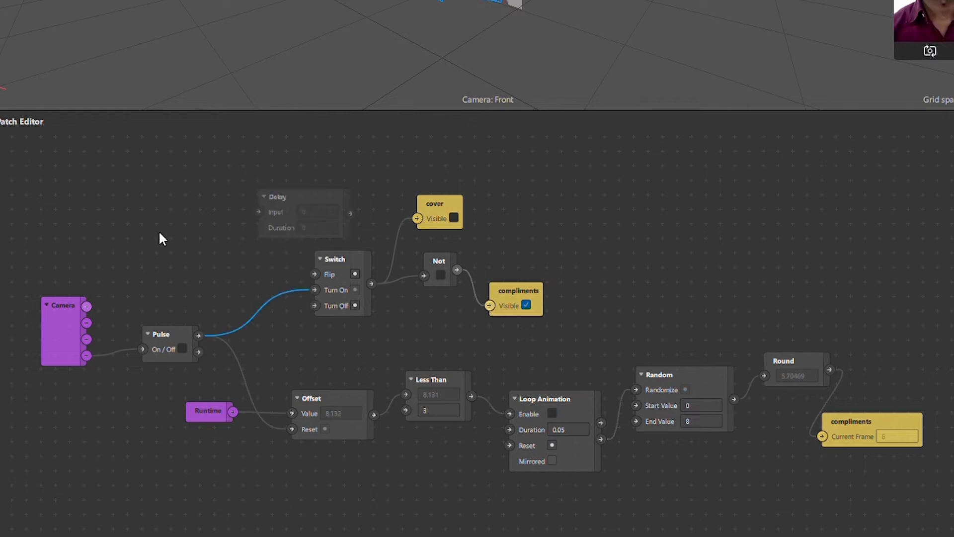
# - Add a Delay patch fed by the Switch output and remove the old links to the Not, cover and compliments patches
pyautogui.click(486, 170)
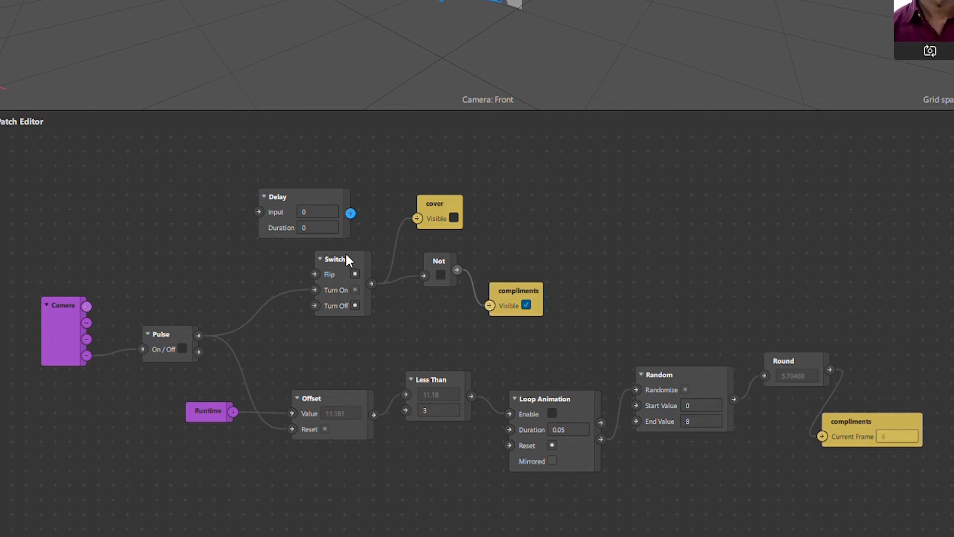
pyautogui.moveTo(346, 259); pyautogui.dragTo(172, 216)
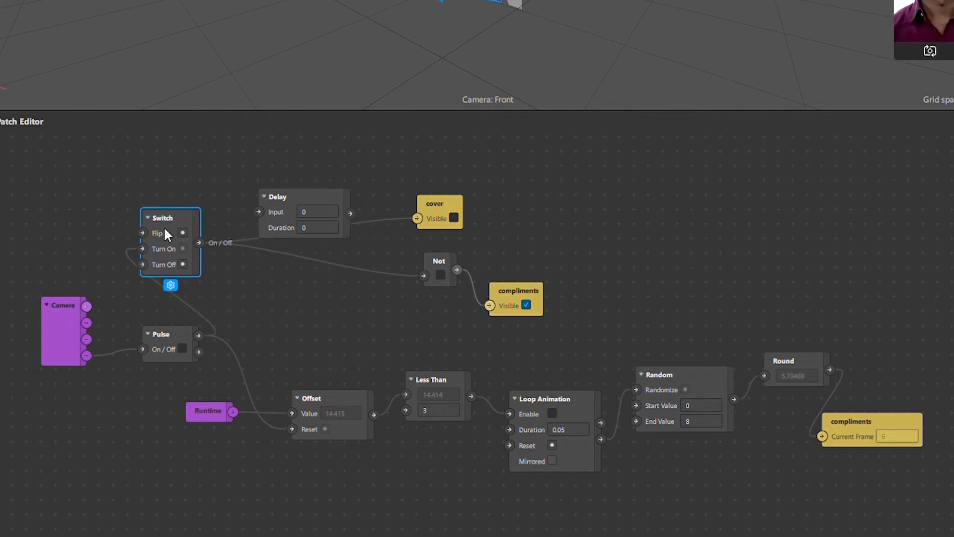
pyautogui.click(199, 243)
pyautogui.moveTo(258, 211); pyautogui.dragTo(258, 212)
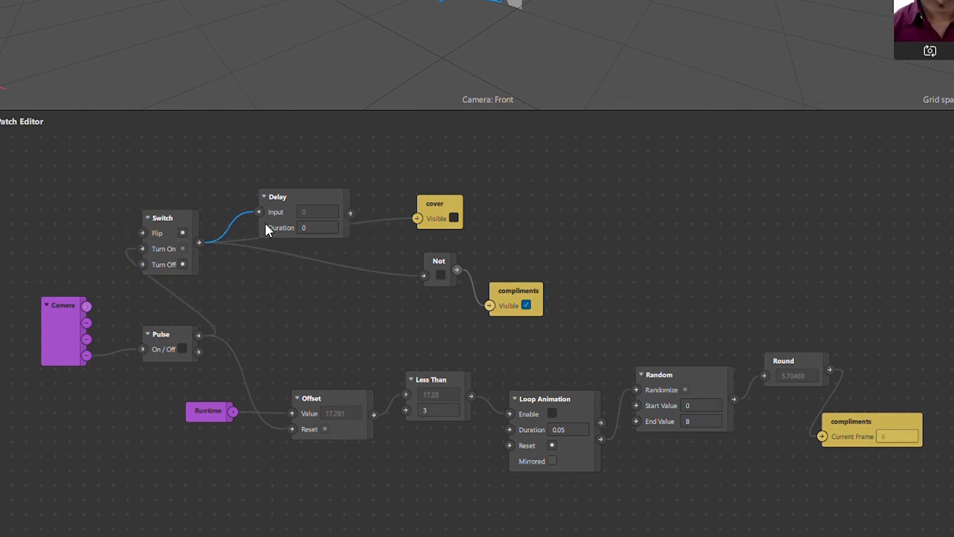
pyautogui.click(245, 248)
pyautogui.press('Delete')
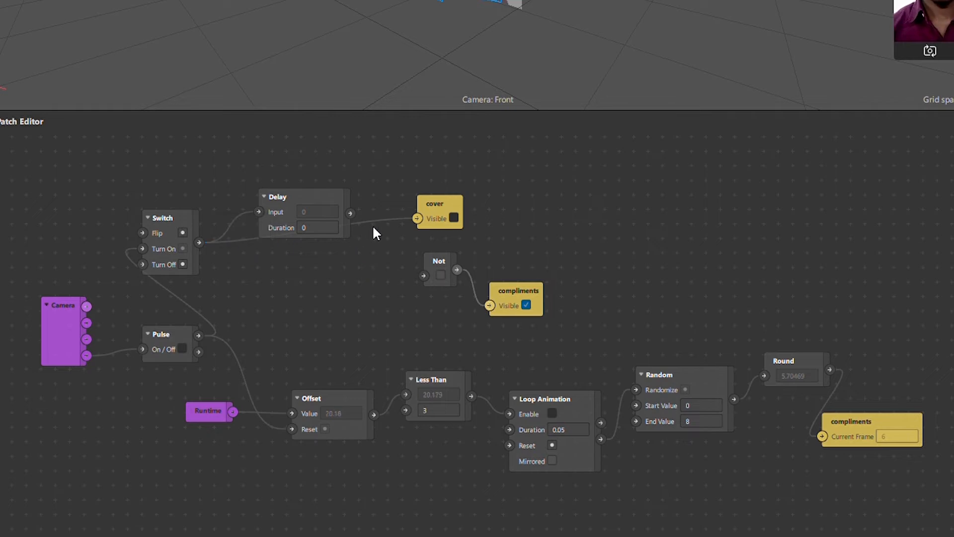
pyautogui.press('Delete')
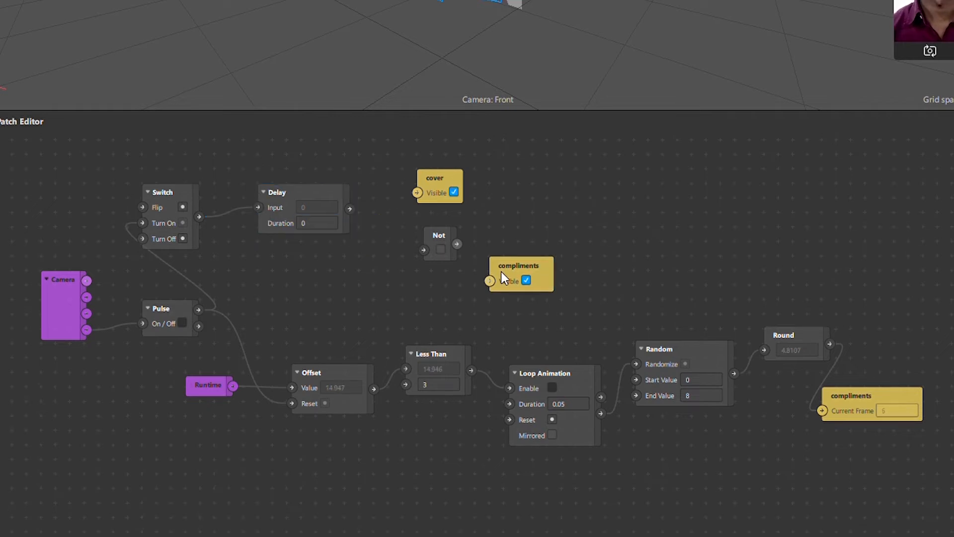
# - Move the compliments and Not patches, and route the Delay output through Not to the cover's Visible input
pyautogui.moveTo(501, 272); pyautogui.dragTo(246, 347)
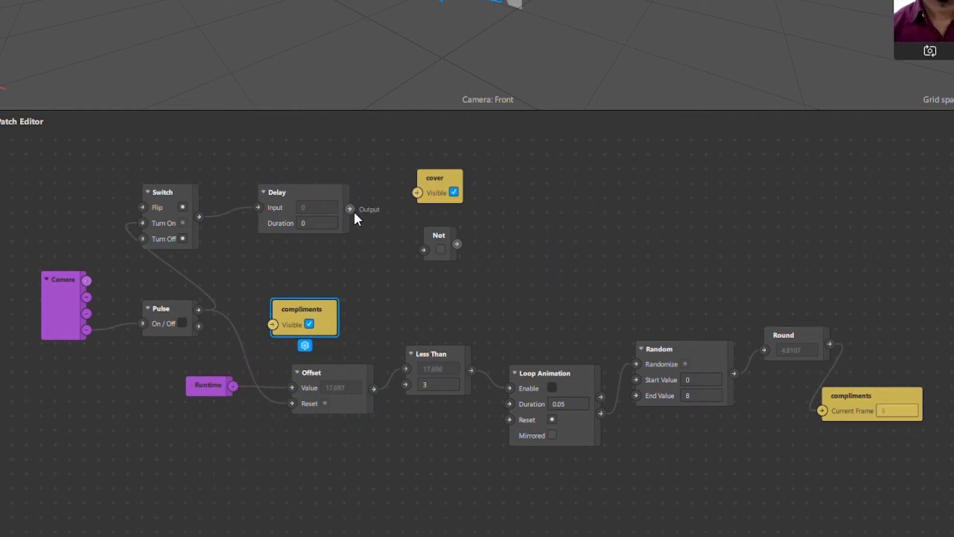
pyautogui.moveTo(437, 251); pyautogui.dragTo(389, 237)
pyautogui.moveTo(350, 209); pyautogui.dragTo(371, 235)
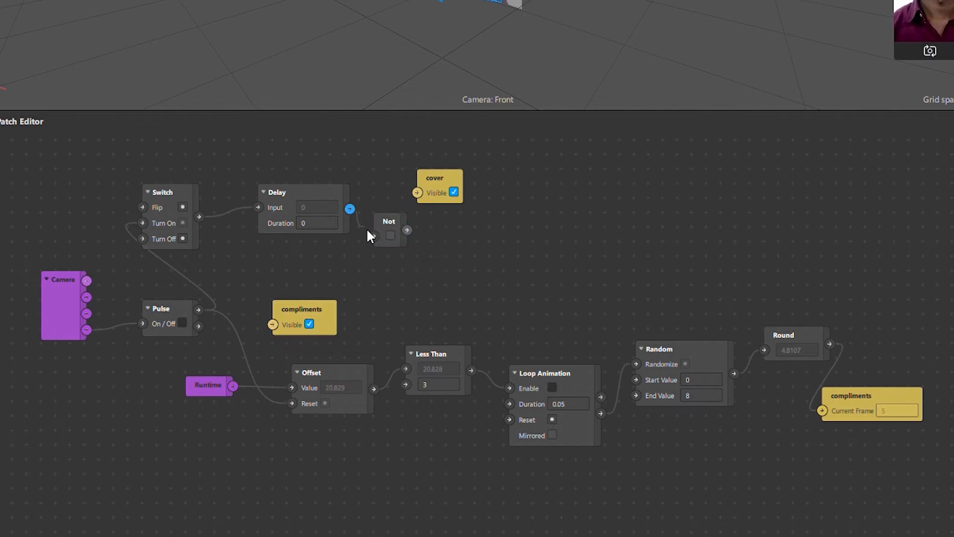
pyautogui.moveTo(416, 191); pyautogui.dragTo(417, 193)
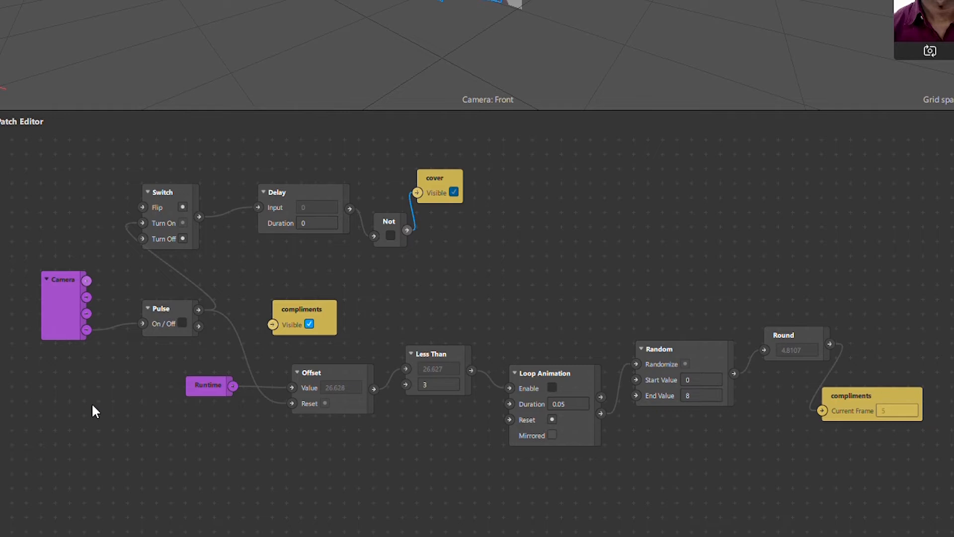
# - Add a second Delay with Duration 0.07 between the Camera's Video Recording output and the compliments' Visible input
pyautogui.hotkey('ctrl', 'v')
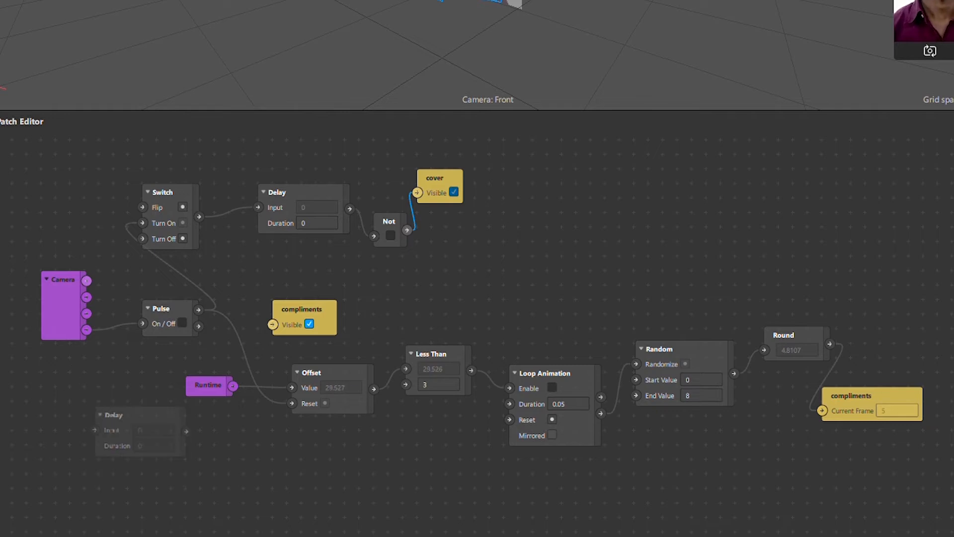
pyautogui.click(165, 446)
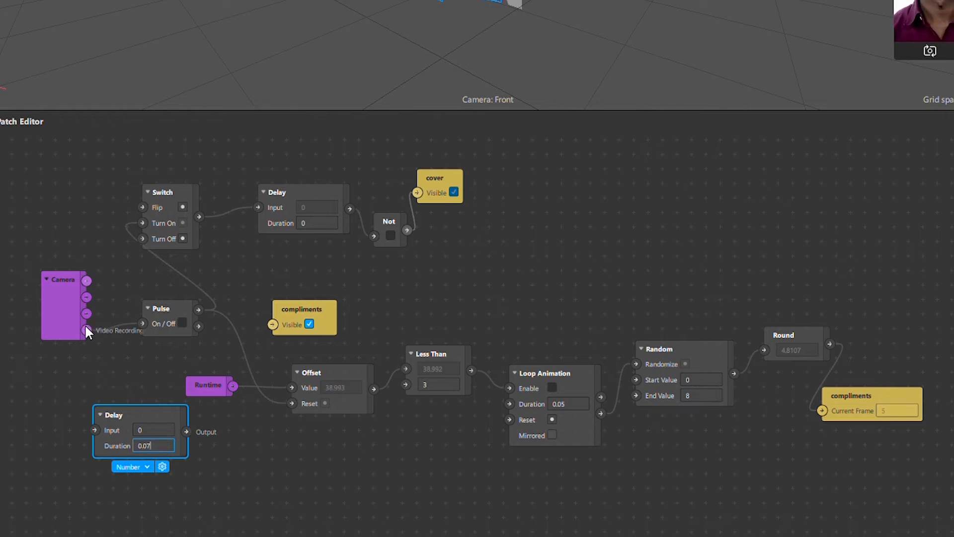
pyautogui.moveTo(85, 330); pyautogui.dragTo(94, 431)
pyautogui.moveTo(187, 432); pyautogui.dragTo(273, 324)
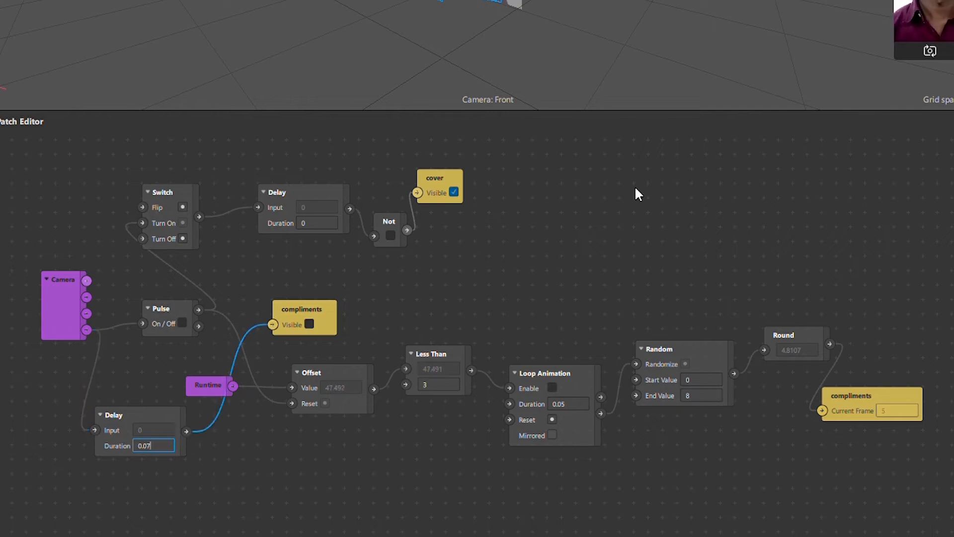
pyautogui.click(810, 231)
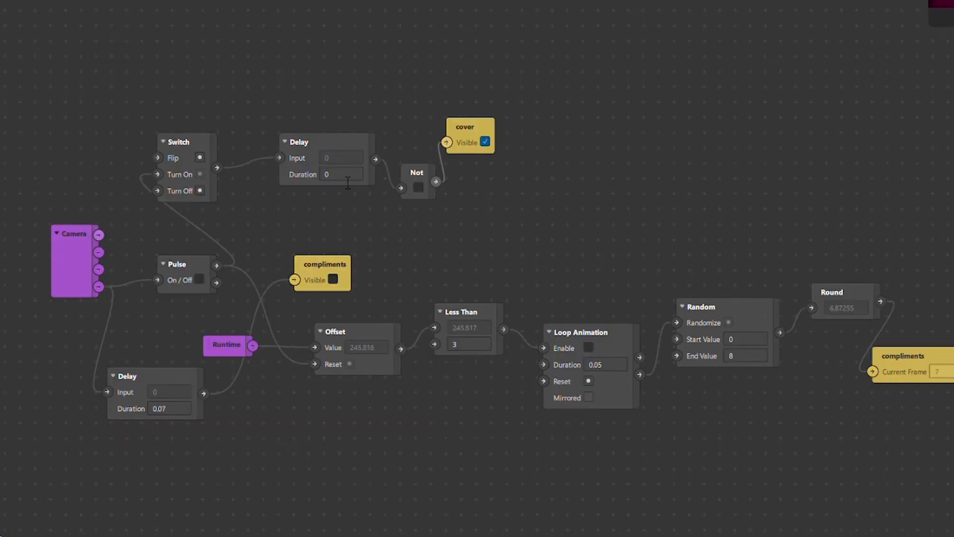
pyautogui.click(348, 181)
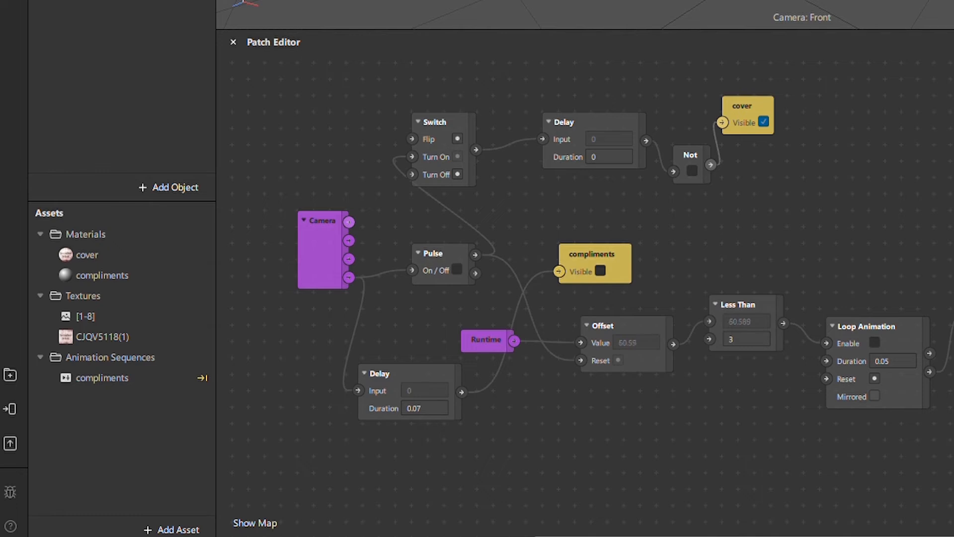
# - Send the effect to the Facebook Camera app for testing
pyautogui.click(10, 409)
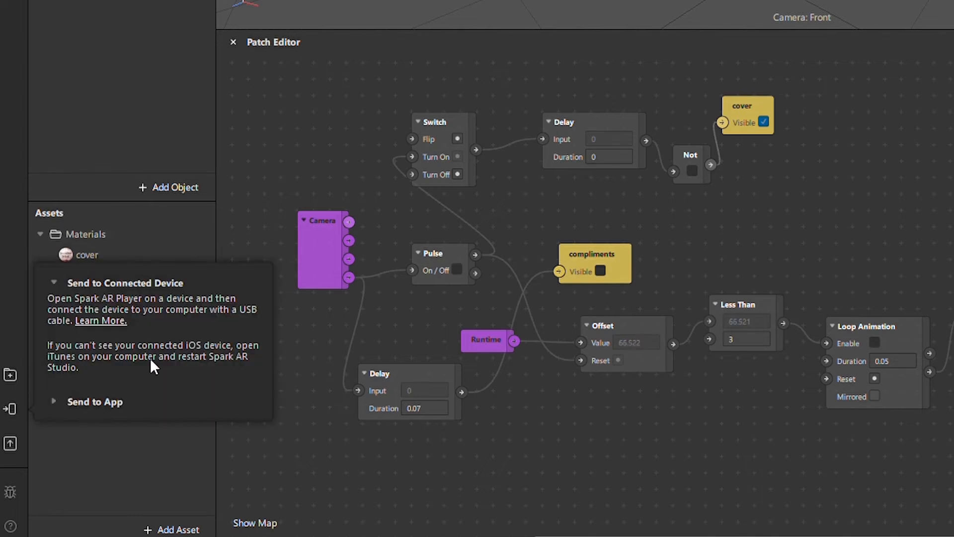
pyautogui.click(103, 405)
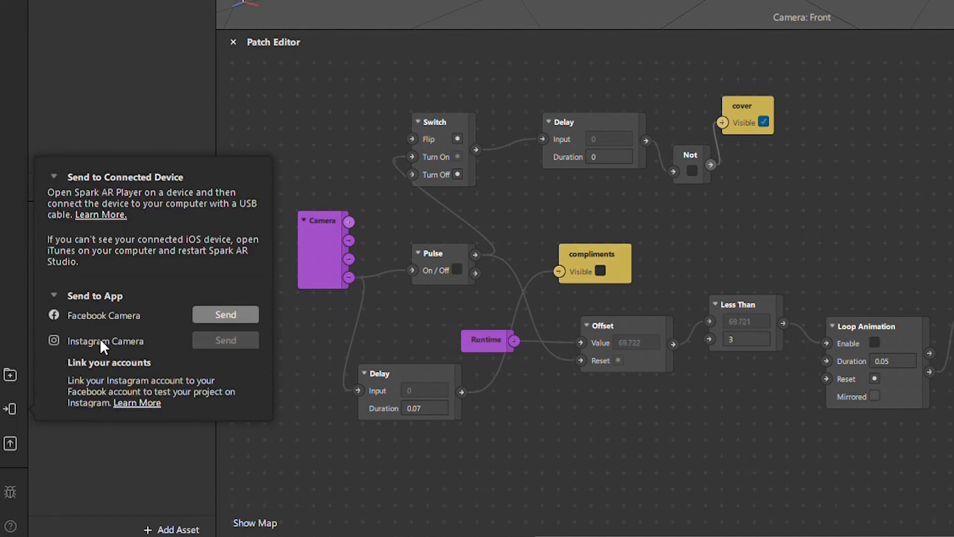
pyautogui.click(224, 313)
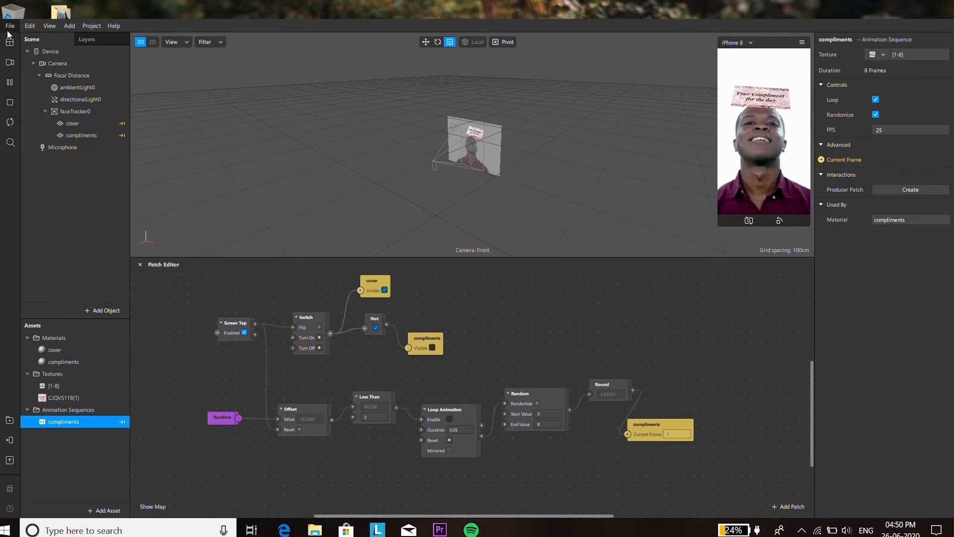
# - Upload the project to Spark AR Hub with the Publish new effect option
pyautogui.click(8, 29)
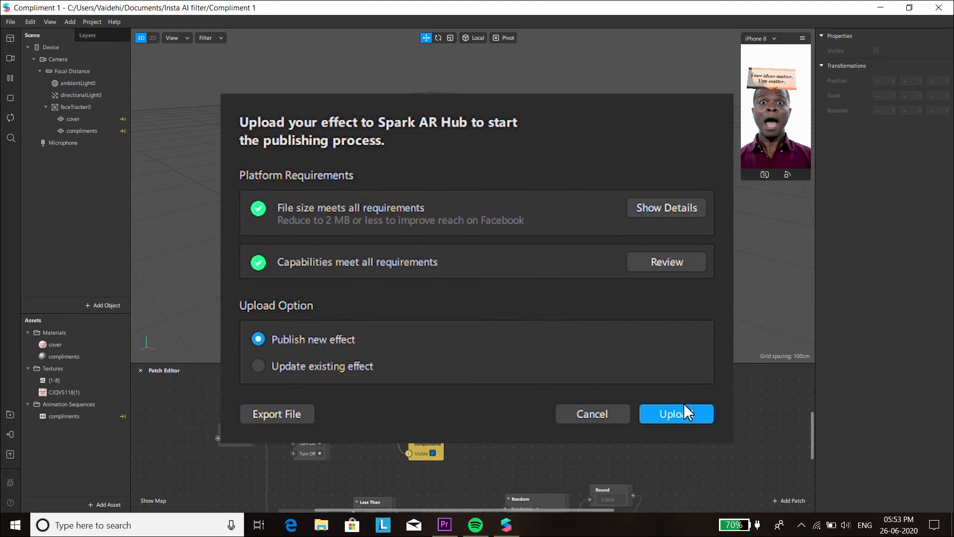
pyautogui.click(676, 414)
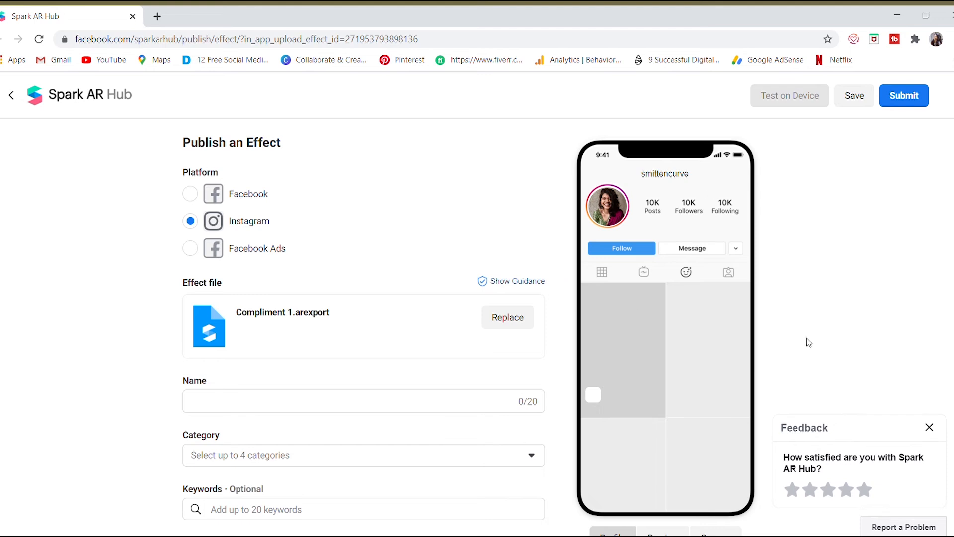
# - Name the effect "Kind Compliments" and assign it to the Love category
pyautogui.scroll(-1, 405, 352)
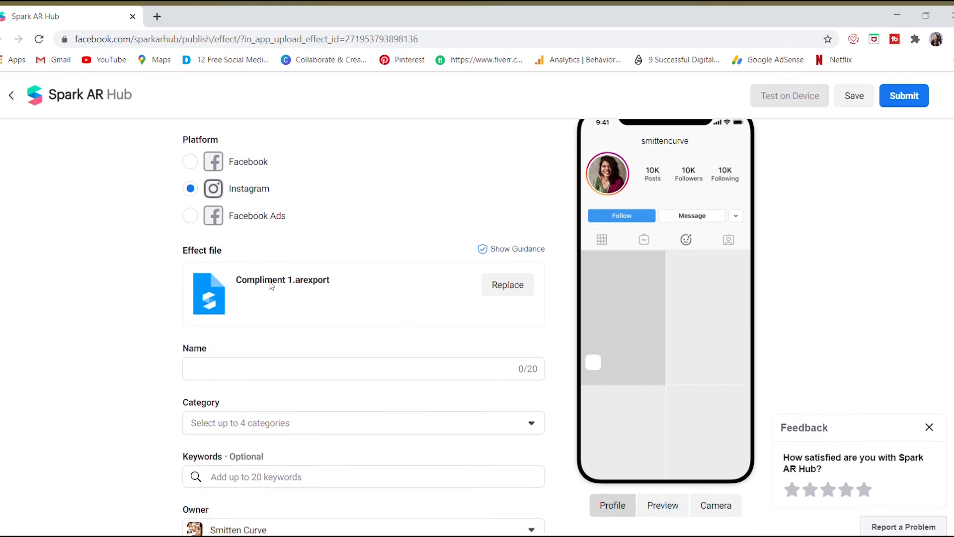
pyautogui.scroll(-2, 313, 294)
pyautogui.click(307, 278)
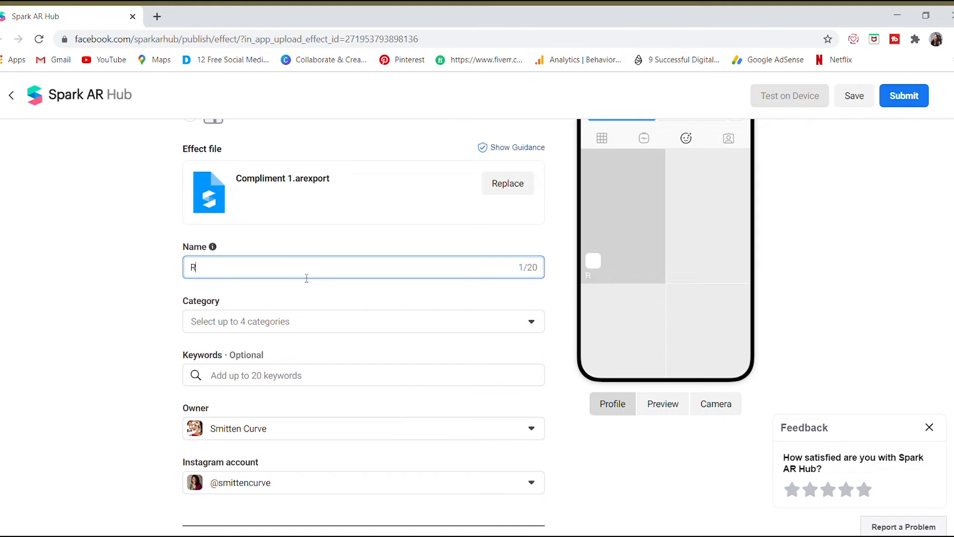
pyautogui.write('Kind Compliments')
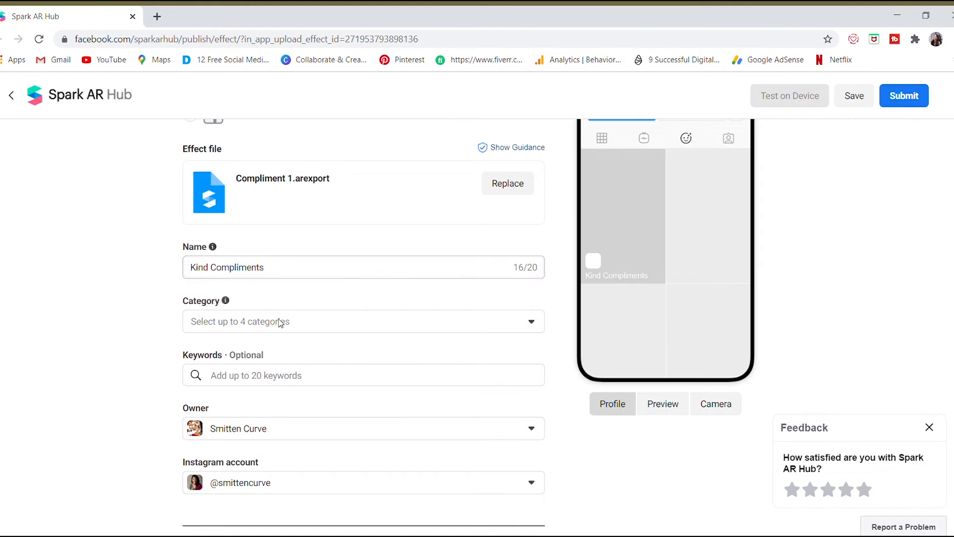
pyautogui.click(280, 320)
pyautogui.scroll(-2, 360, 395)
pyautogui.scroll(-1, 360, 395)
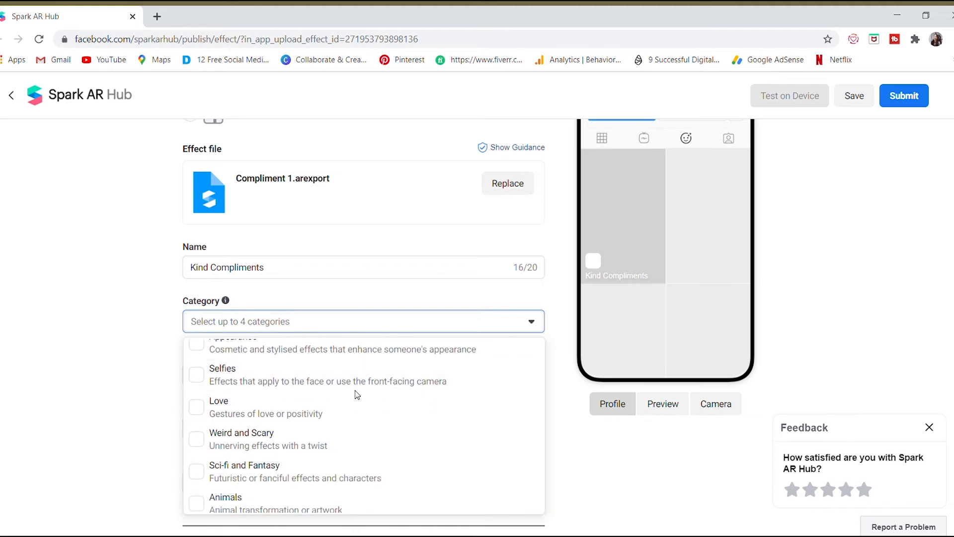
pyautogui.click(196, 407)
pyautogui.click(109, 368)
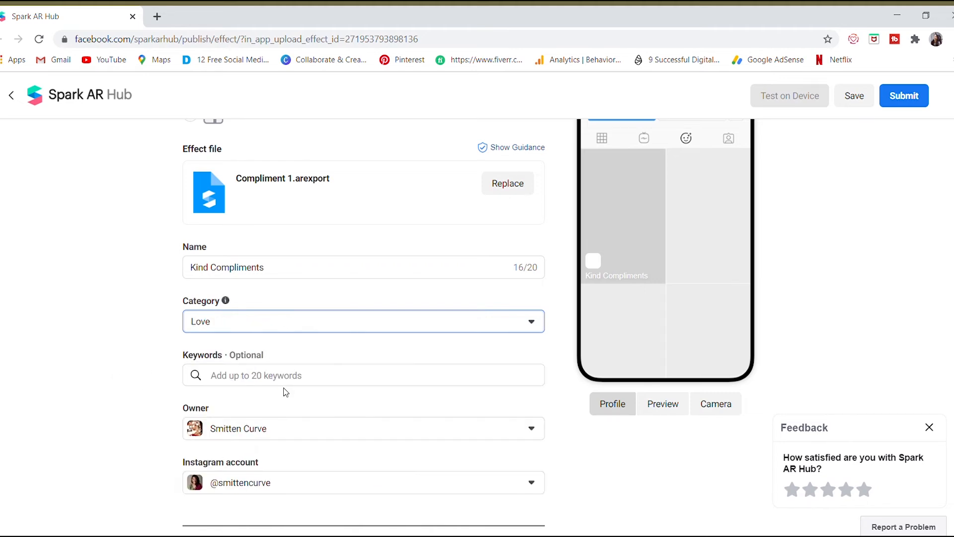
# - Add the keywords "compliments", "people" and "kind comments" to the effect
pyautogui.click(282, 373)
pyautogui.write('co')
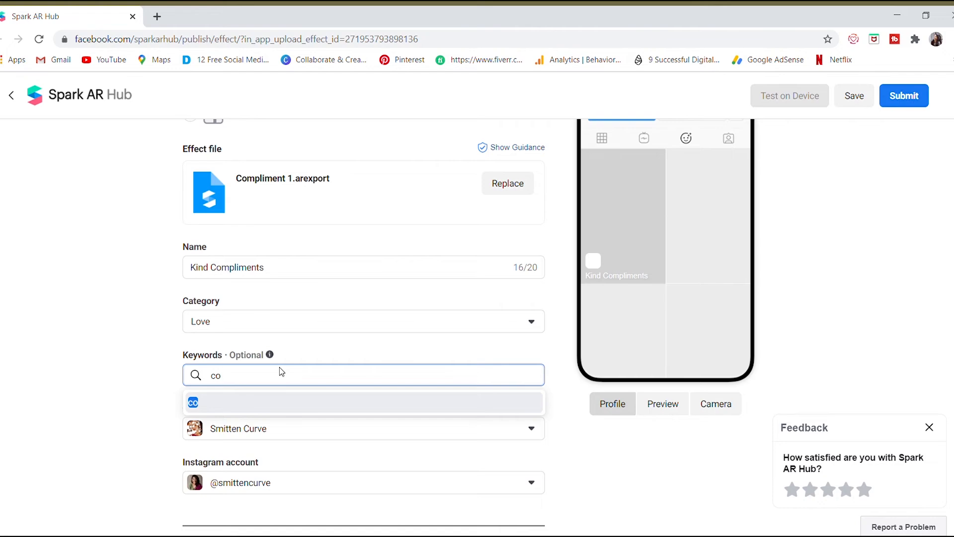
pyautogui.write('mpliments')
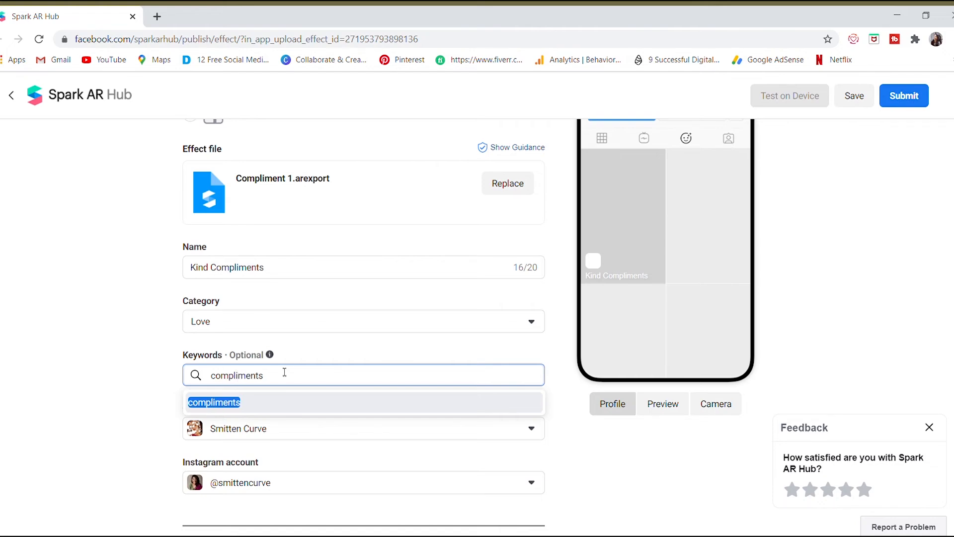
pyautogui.press('Return')
pyautogui.write('people')
pyautogui.press('Return')
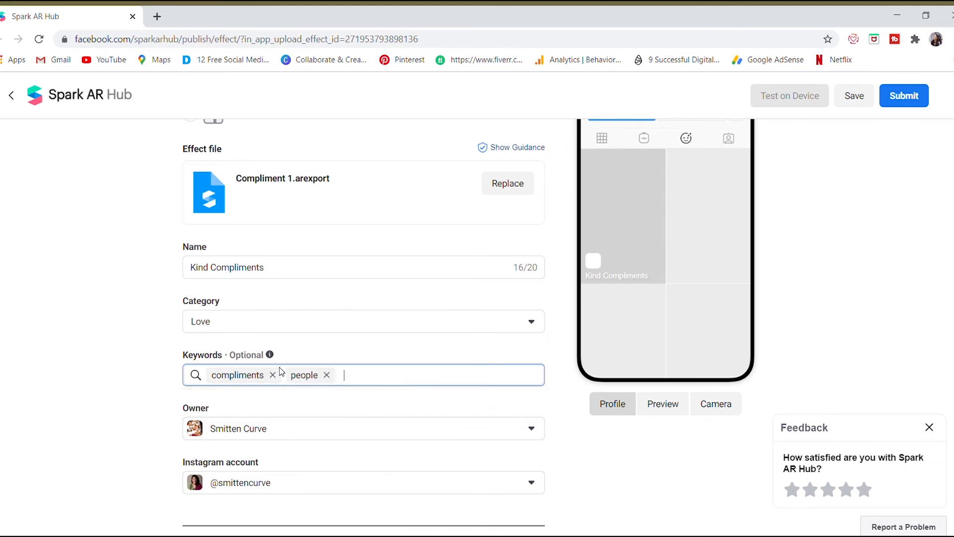
pyautogui.write('kind comments')
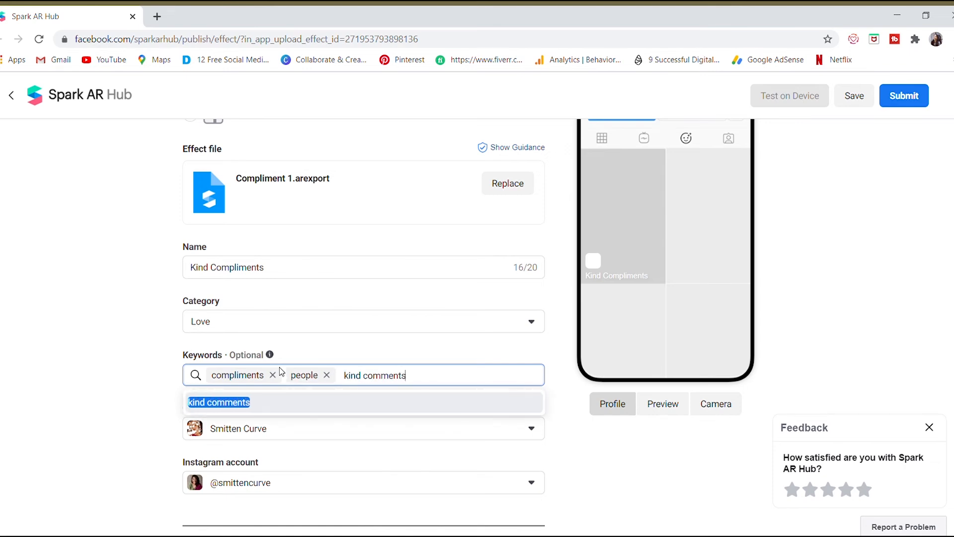
pyautogui.press('Return')
# - Check which accounts and pages are available as the effect's owner
pyautogui.scroll(-3, 245, 260)
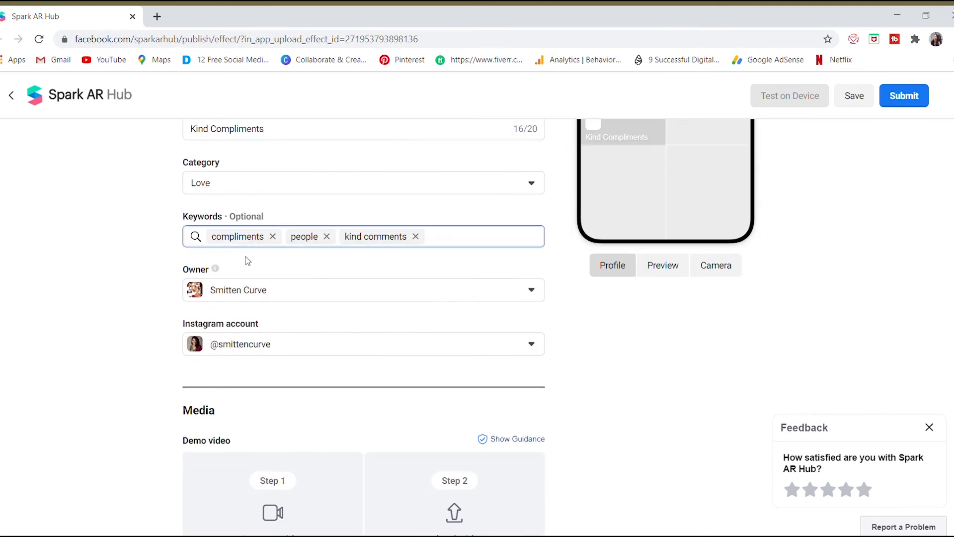
pyautogui.click(311, 290)
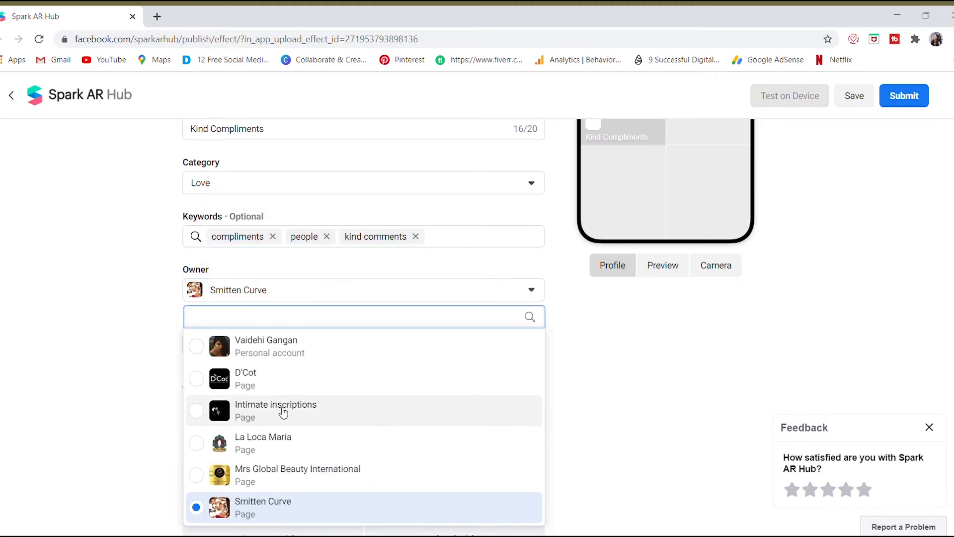
pyautogui.click(182, 511)
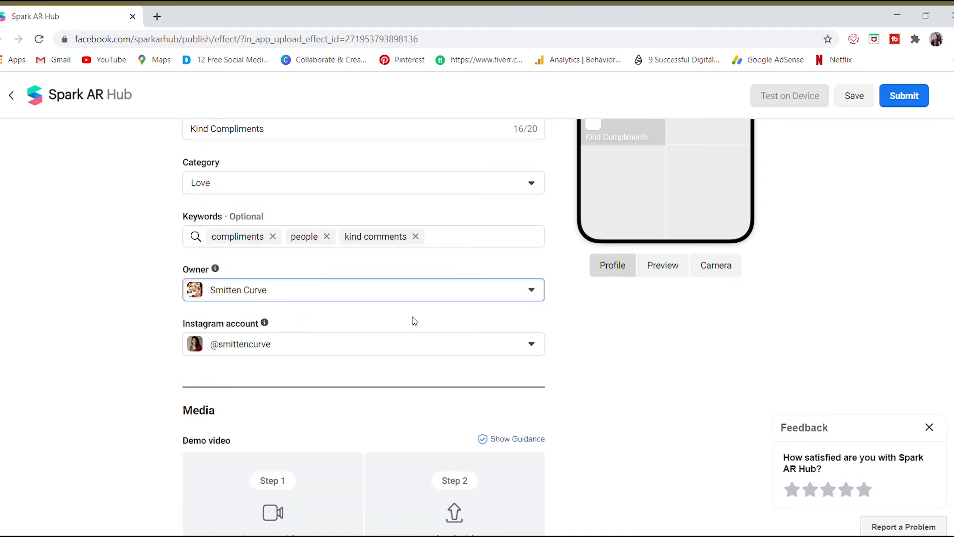
pyautogui.scroll(-5, 413, 320)
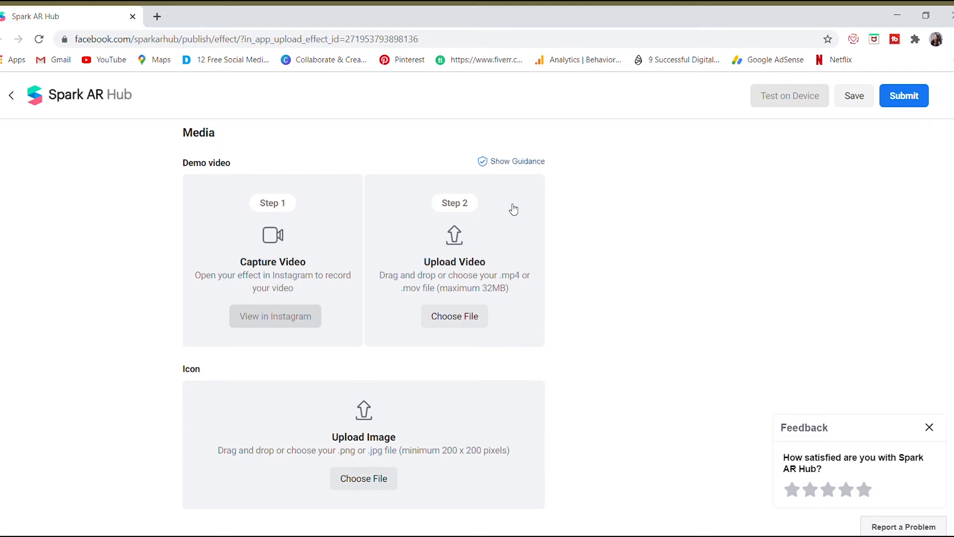
pyautogui.click(465, 317)
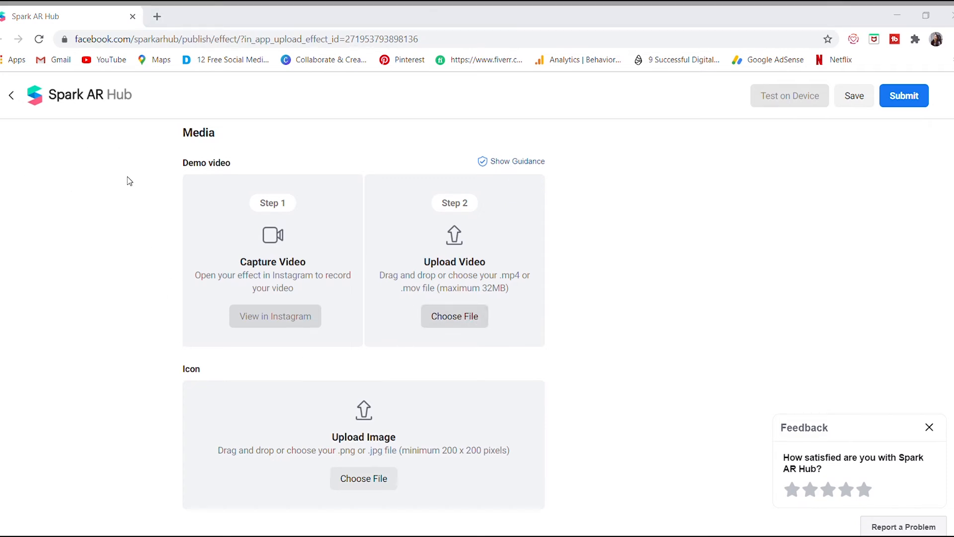
pyautogui.click(457, 19)
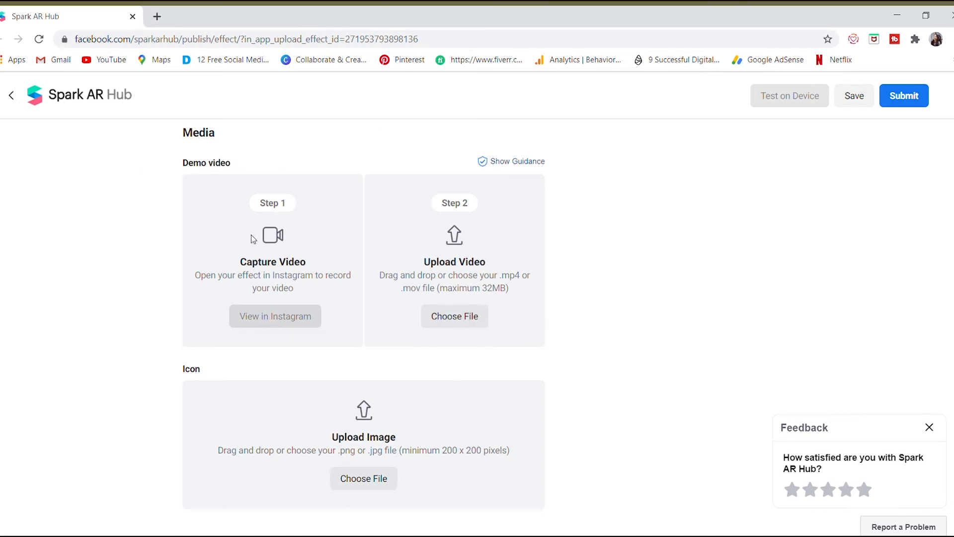
# - Upload the "Your Compliment for the day" image as the effect's icon, cropped to the middle of the picture
pyautogui.scroll(-3, 337, 386)
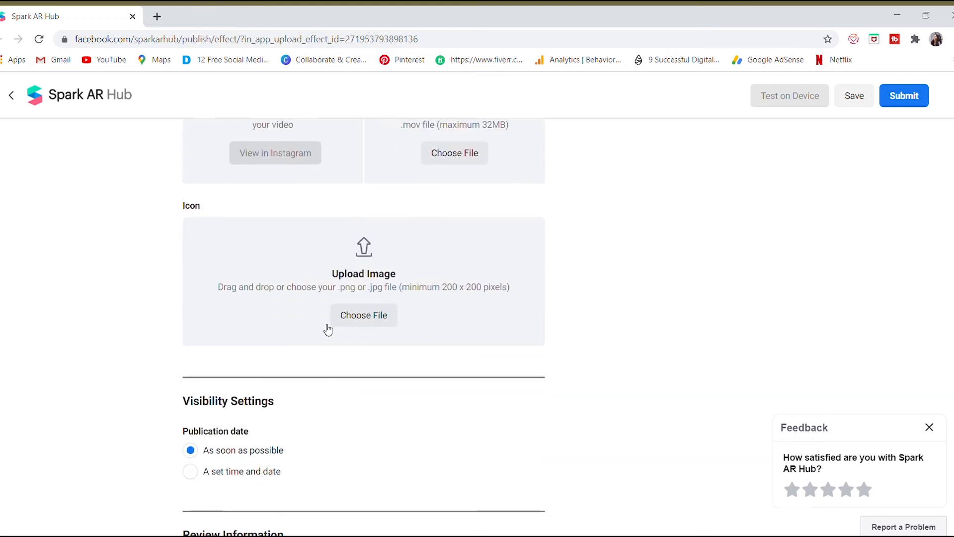
pyautogui.click(376, 315)
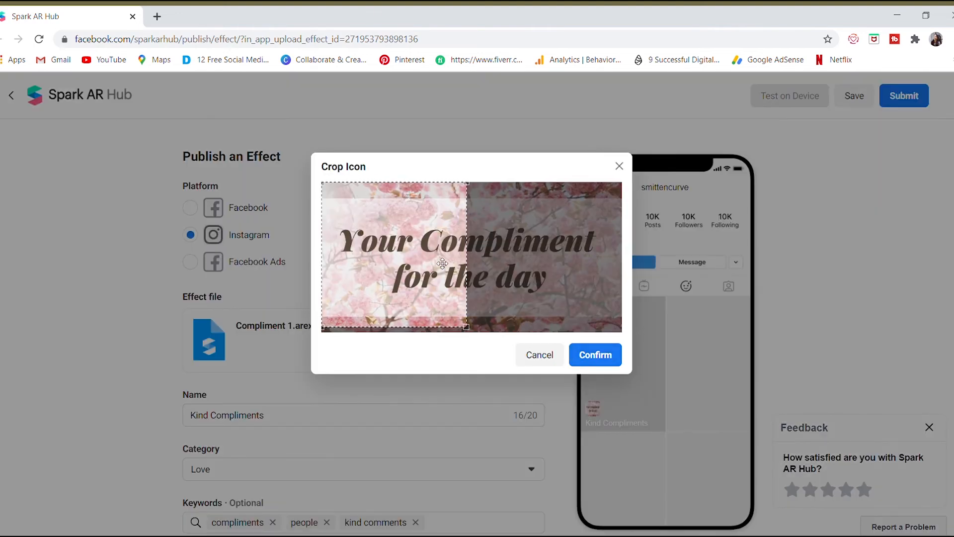
pyautogui.moveTo(437, 262); pyautogui.dragTo(508, 265)
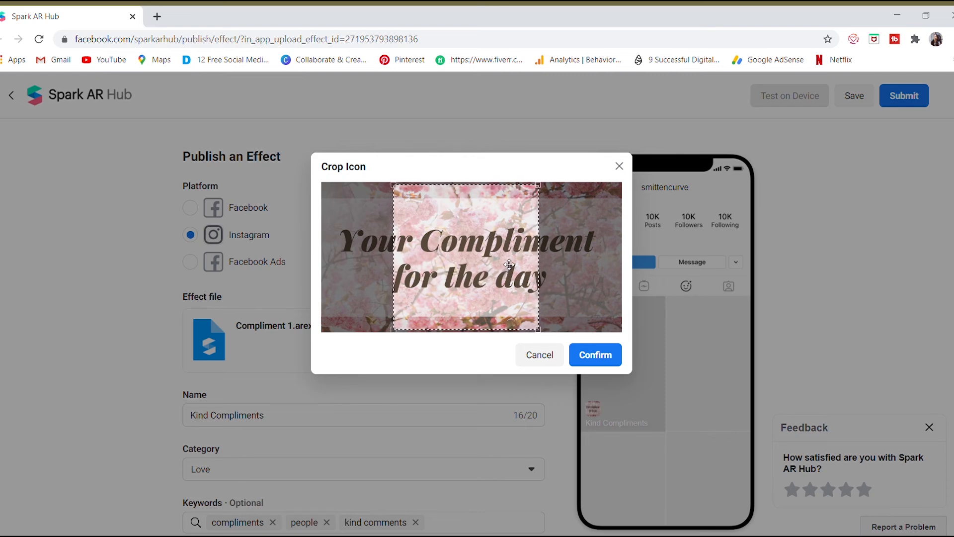
pyautogui.click(599, 356)
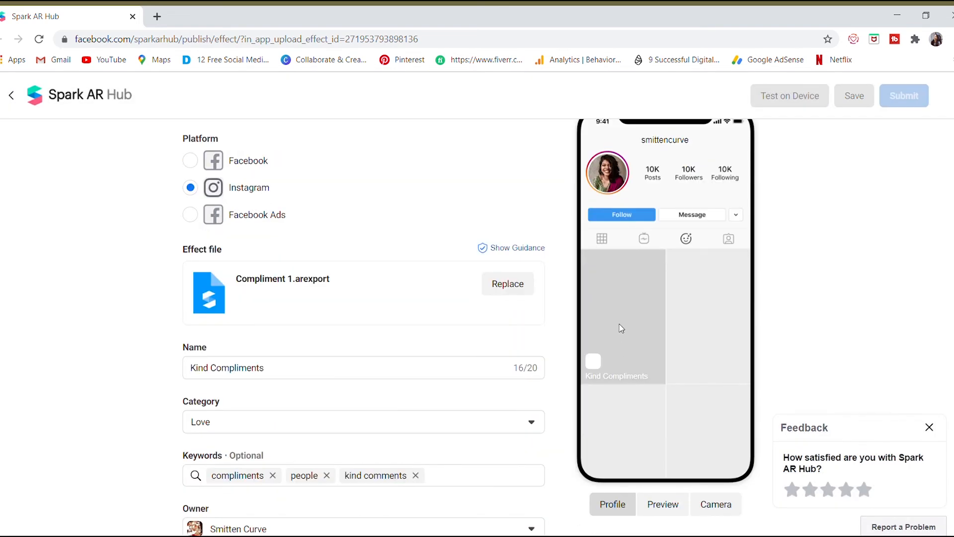
# - Examine how the effect's name and icon look in the phone mockup's Profile, Preview and Camera views
pyautogui.keyDown('ctrl'); pyautogui.scroll(1, 620, 325); pyautogui.keyUp('ctrl')
pyautogui.scroll(-1, 620, 337)
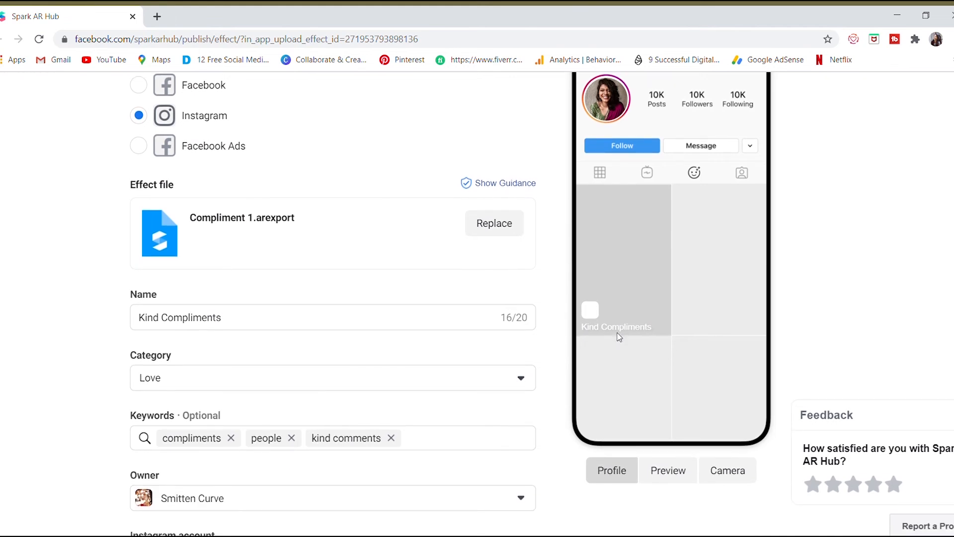
pyautogui.click(670, 479)
pyautogui.keyDown('ctrl'); pyautogui.scroll(-1, 680, 370); pyautogui.keyUp('ctrl')
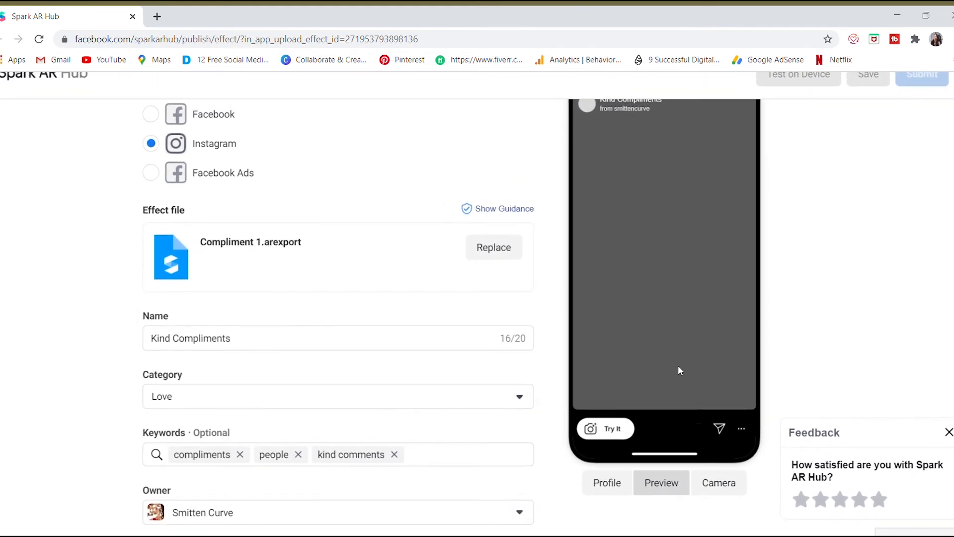
pyautogui.click(722, 487)
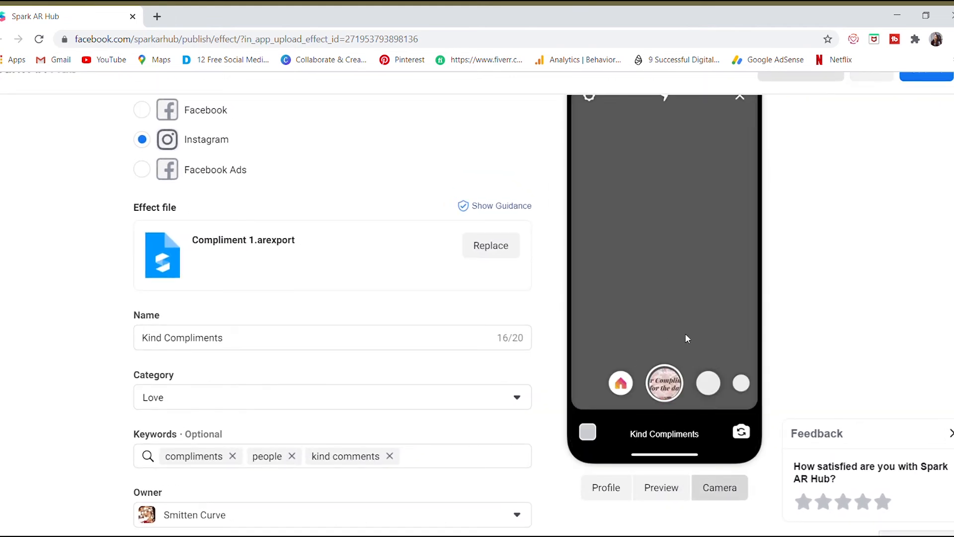
pyautogui.click(607, 486)
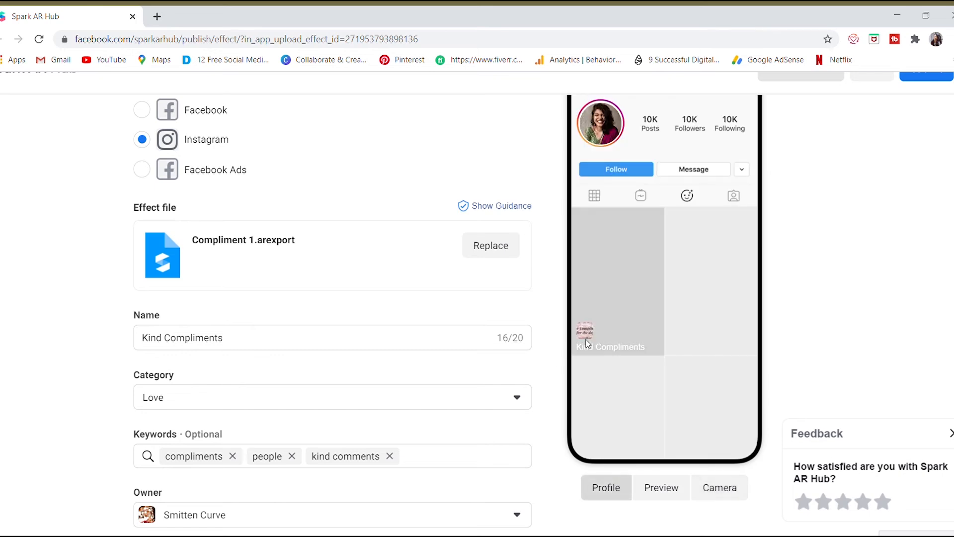
pyautogui.keyDown('ctrl'); pyautogui.scroll(4, 588, 342); pyautogui.keyUp('ctrl')
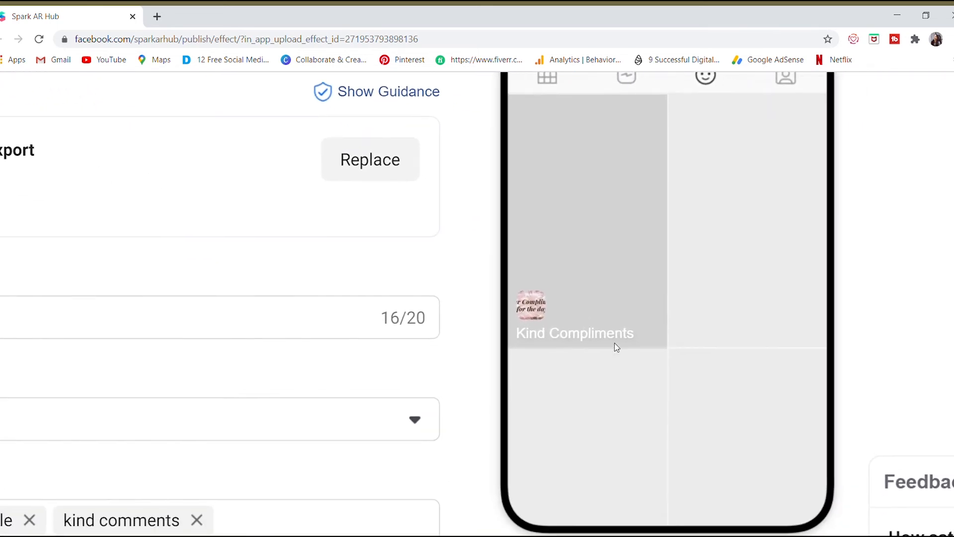
# - Look at the set time and date options for publication, and return the publication date to As soon as possible
pyautogui.scroll(-3, 616, 347)
pyautogui.scroll(-12, 616, 347)
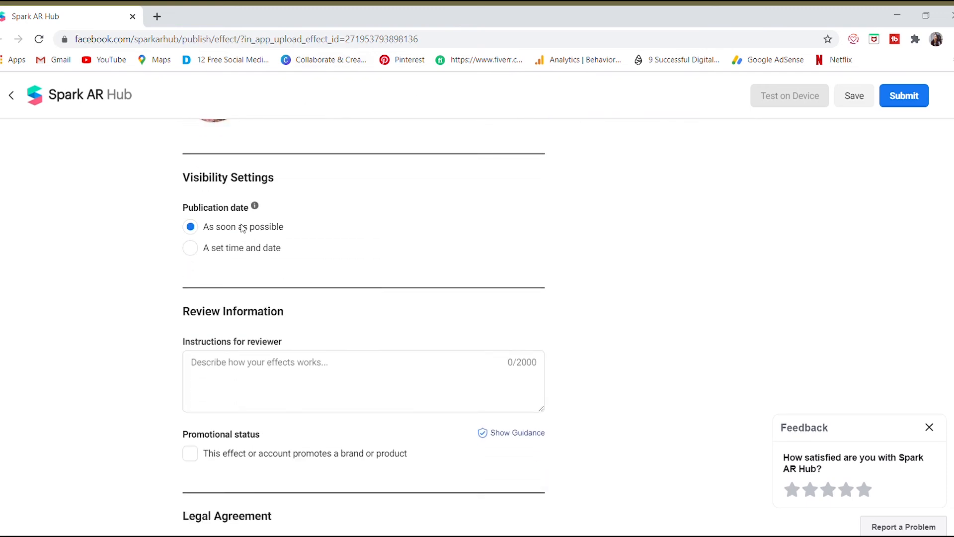
pyautogui.click(191, 247)
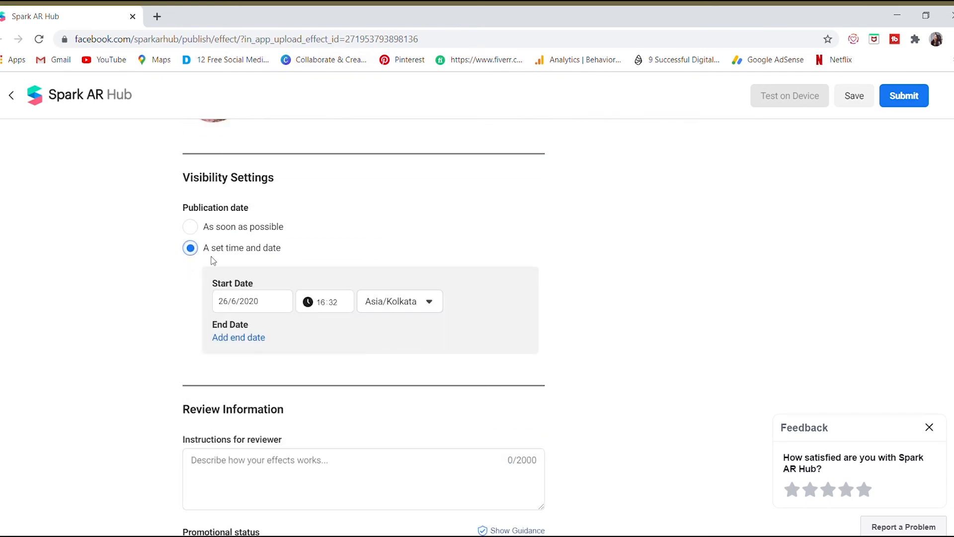
pyautogui.click(193, 226)
# - Enter the reviewer instructions "The filter starts with a screen tap and tell a random compliment for the day."
pyautogui.scroll(-2, 290, 256)
pyautogui.click(291, 259)
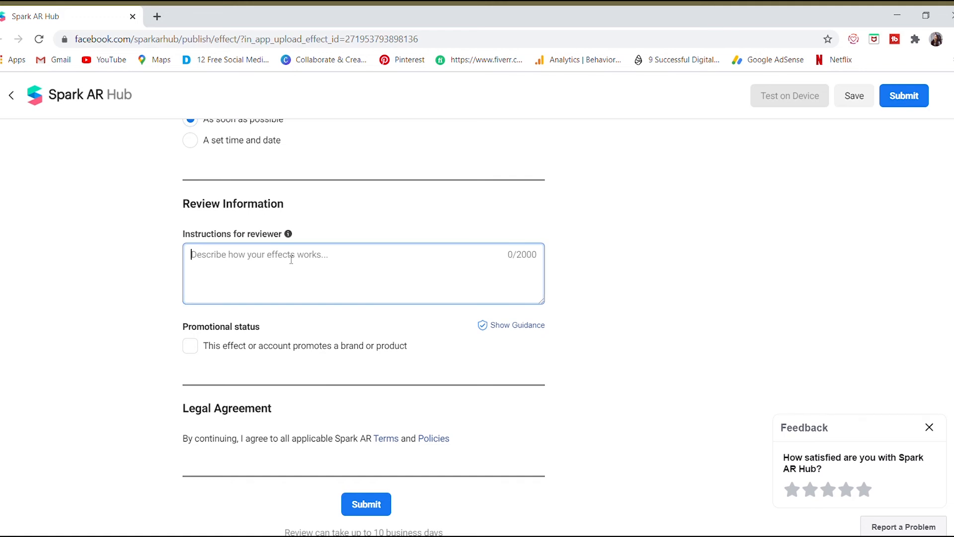
pyautogui.write('Whe')
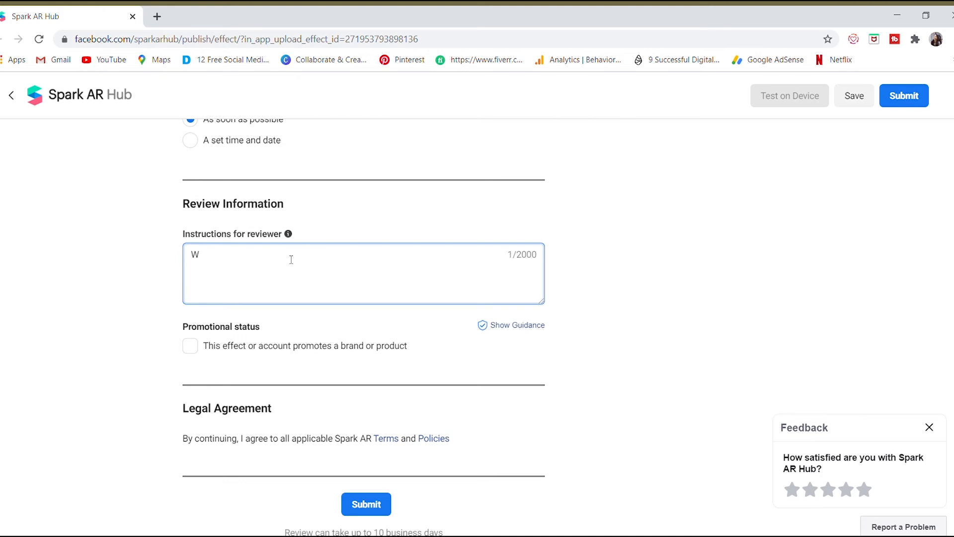
pyautogui.press('BackSpace')
pyautogui.write('The filter starts with a screen tap')
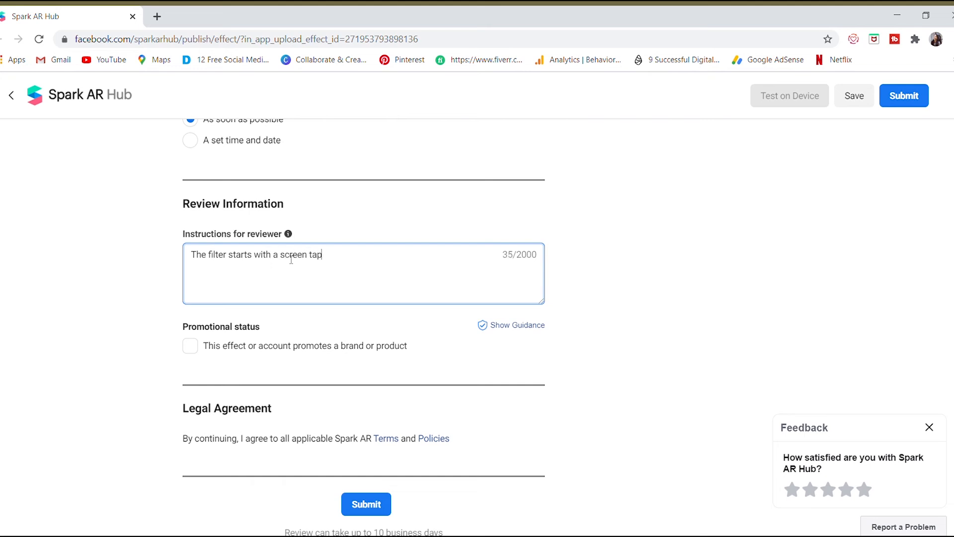
pyautogui.write(' and gi')
pyautogui.press('BackSpace')
pyautogui.press('BackSpace')
pyautogui.write('tell a random compliment')
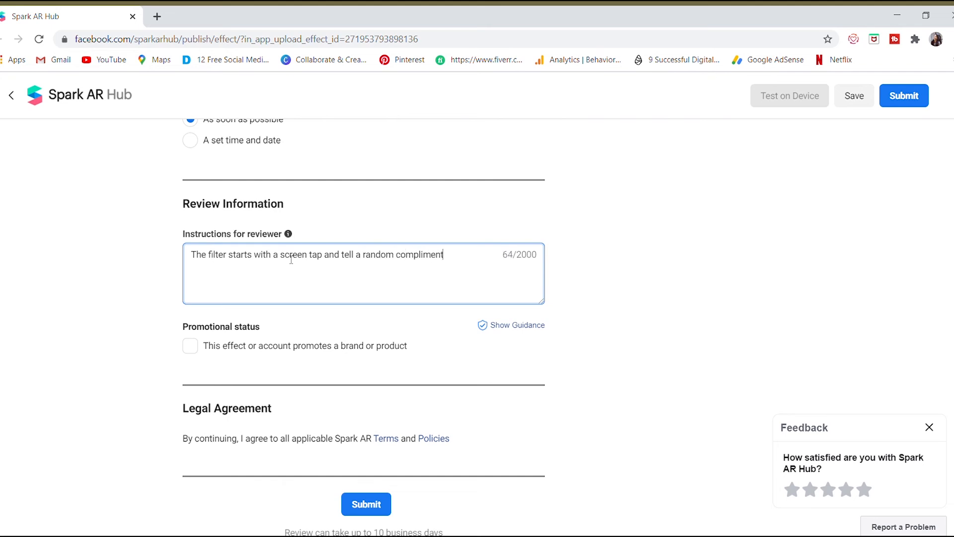
pyautogui.write(' for the day.')
# - Send a test notification of the effect to the linked Instagram account for testing on a device
pyautogui.scroll(-1, 342, 266)
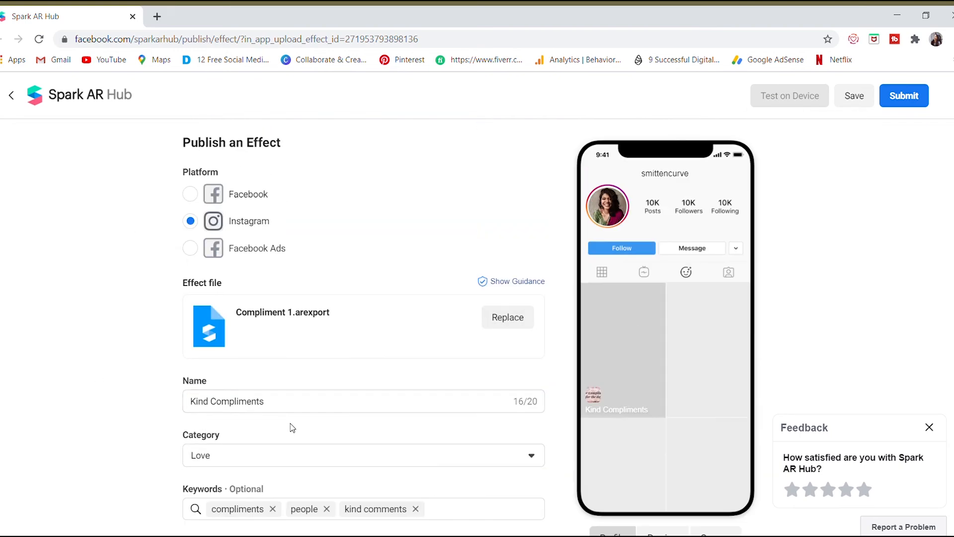
pyautogui.scroll(-7, 292, 427)
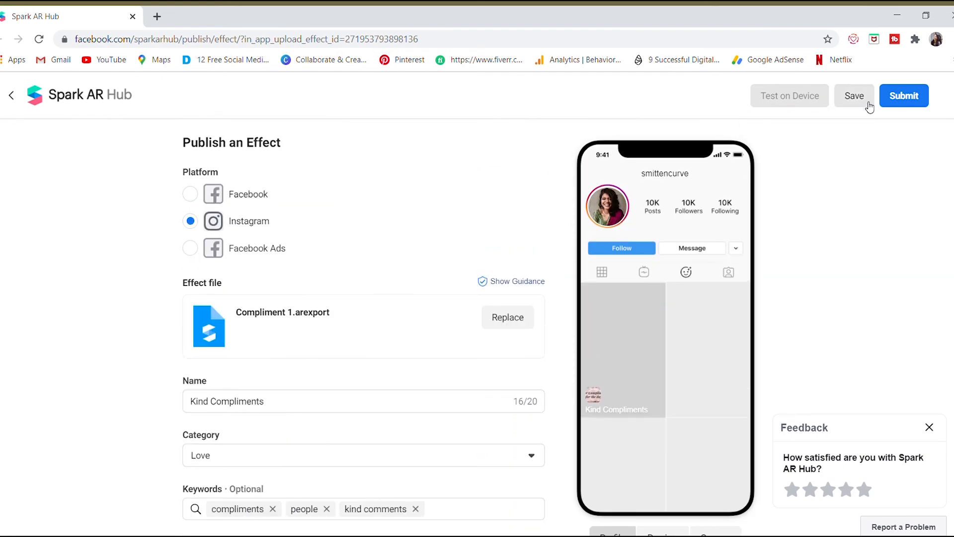
pyautogui.click(781, 100)
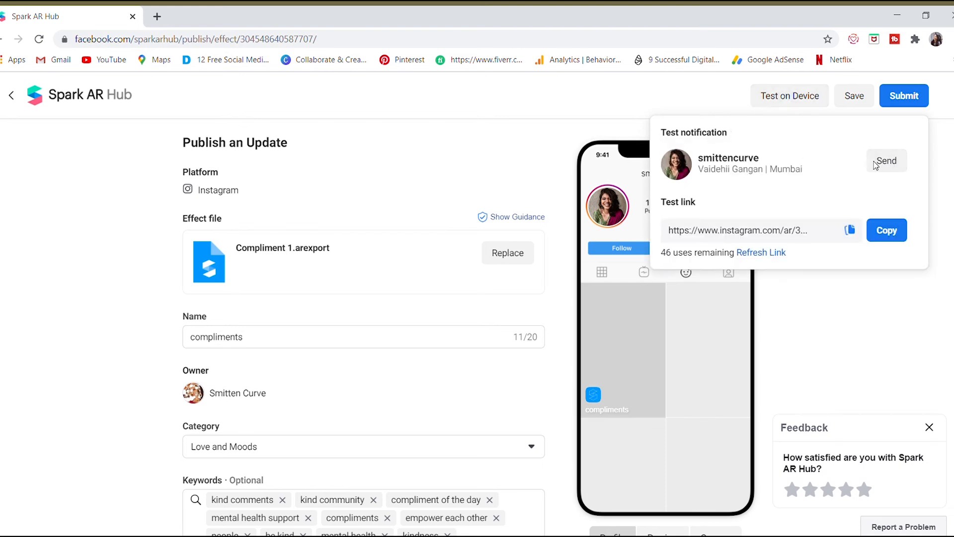
pyautogui.click(887, 163)
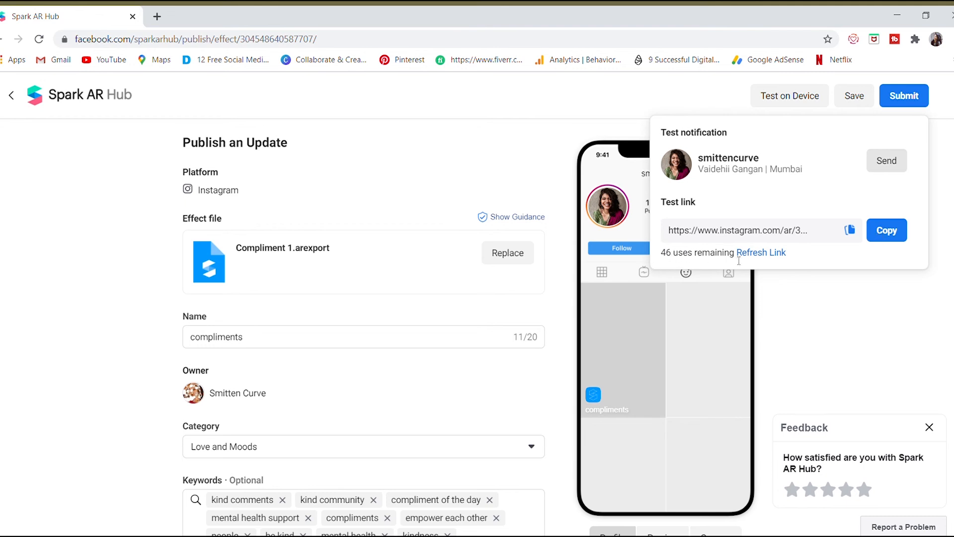
pyautogui.click(880, 233)
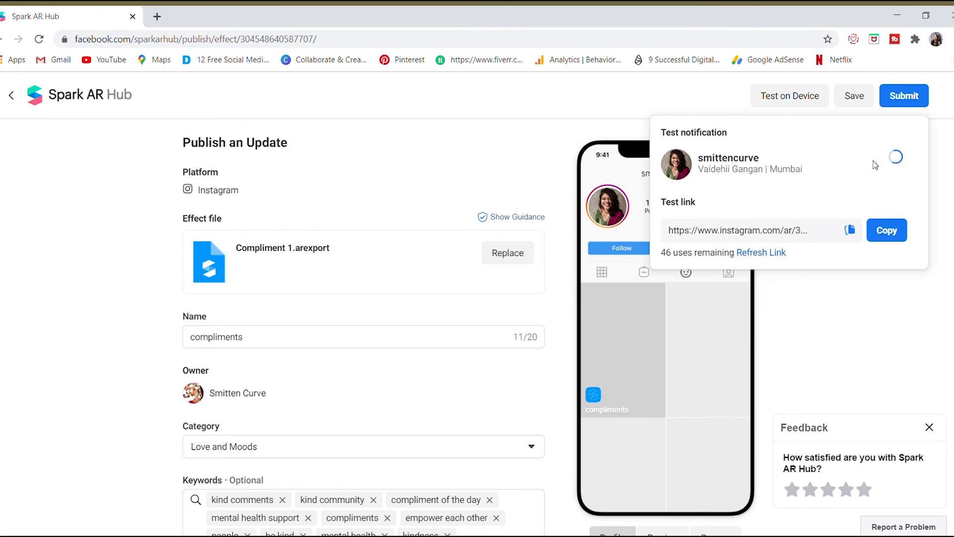
pyautogui.click(446, 137)
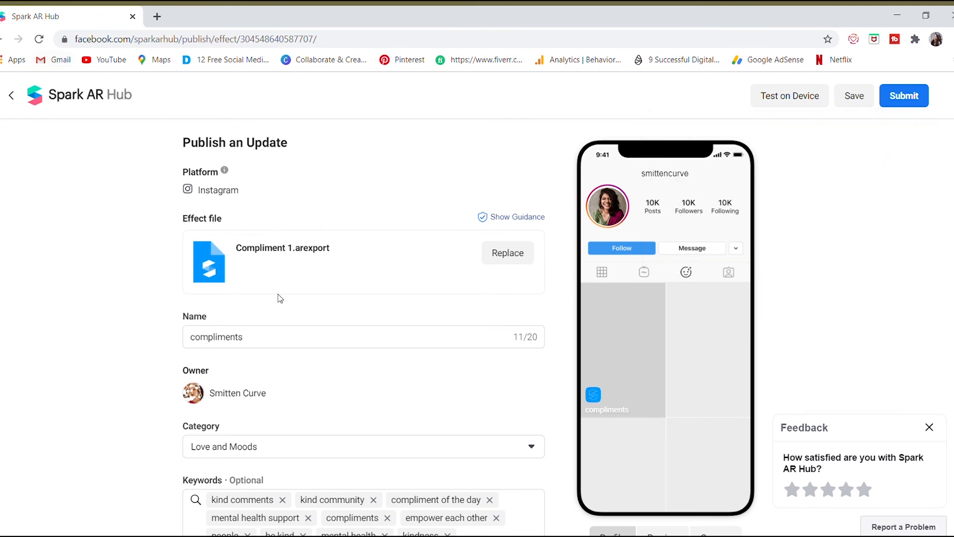
# - Submit the effect for review
pyautogui.scroll(-8, 292, 203)
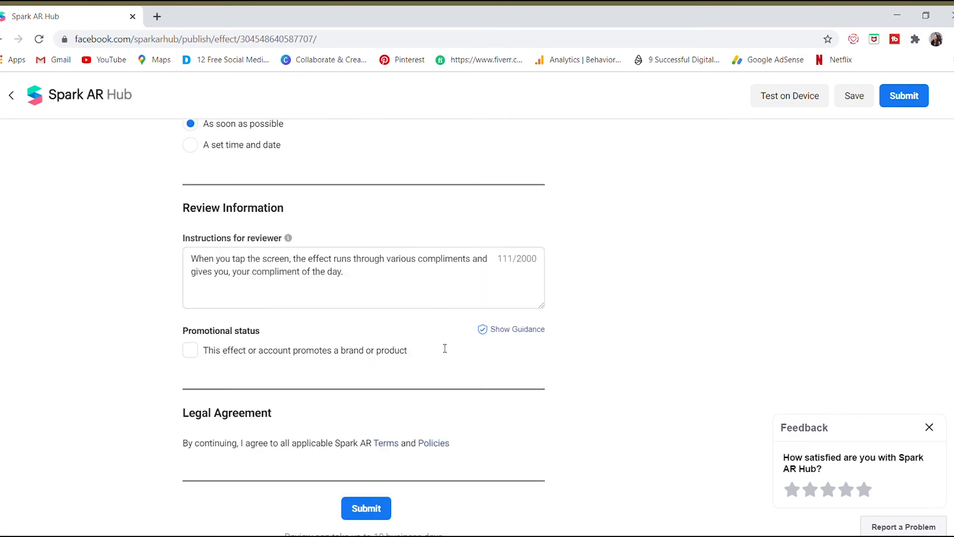
pyautogui.scroll(-1, 445, 349)
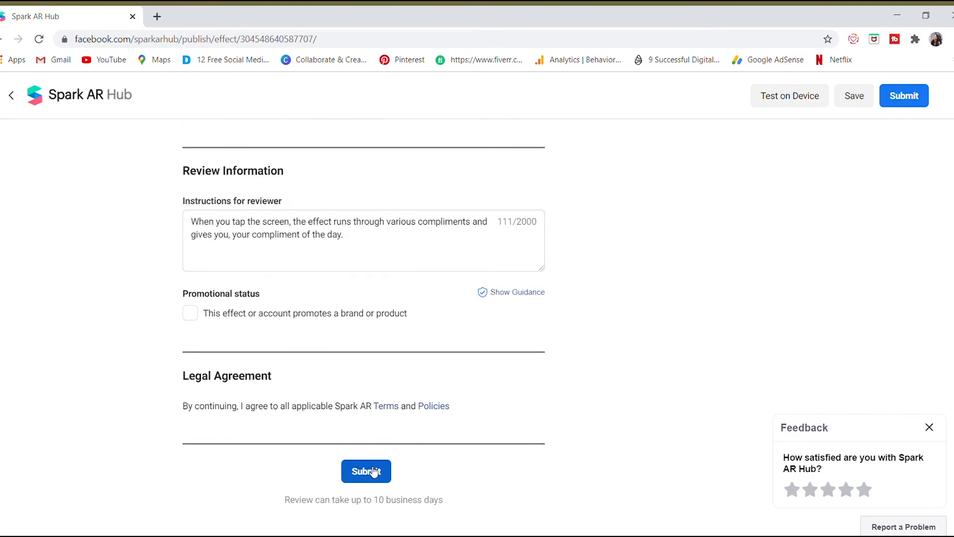